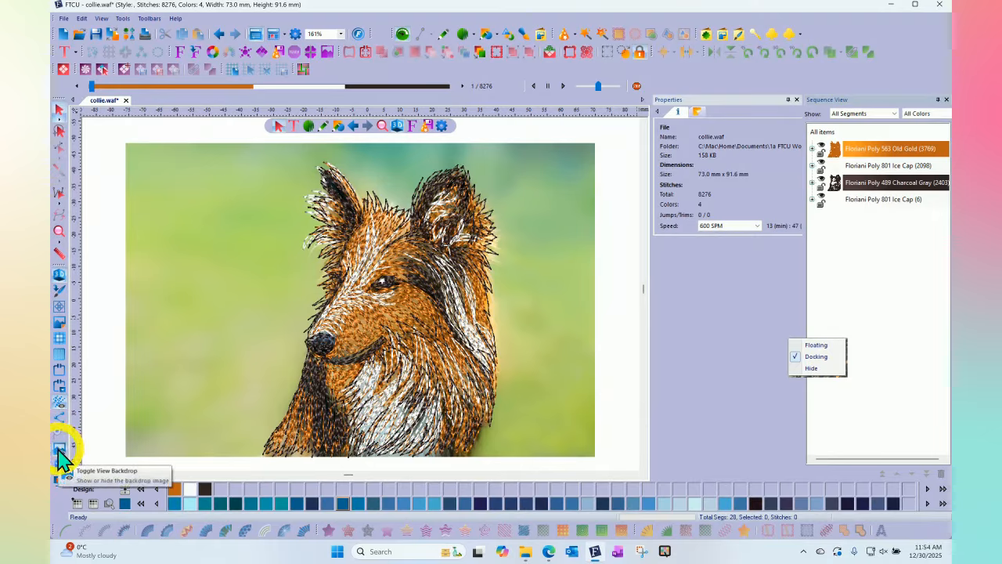
Compare the collie embroidery with its source photo by hiding and showing the backdrop image and the stitches
left_click(60, 450)
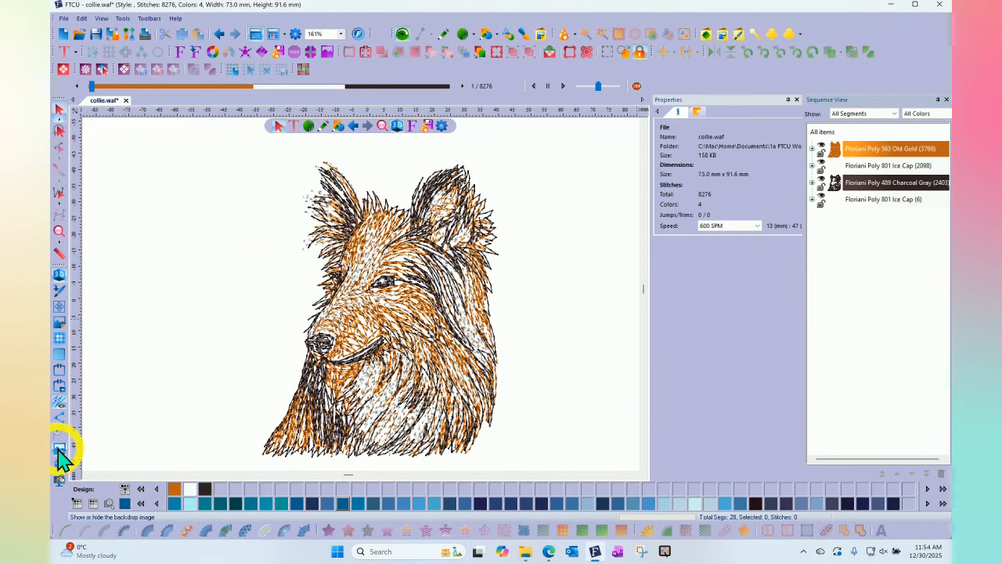
left_click(60, 450)
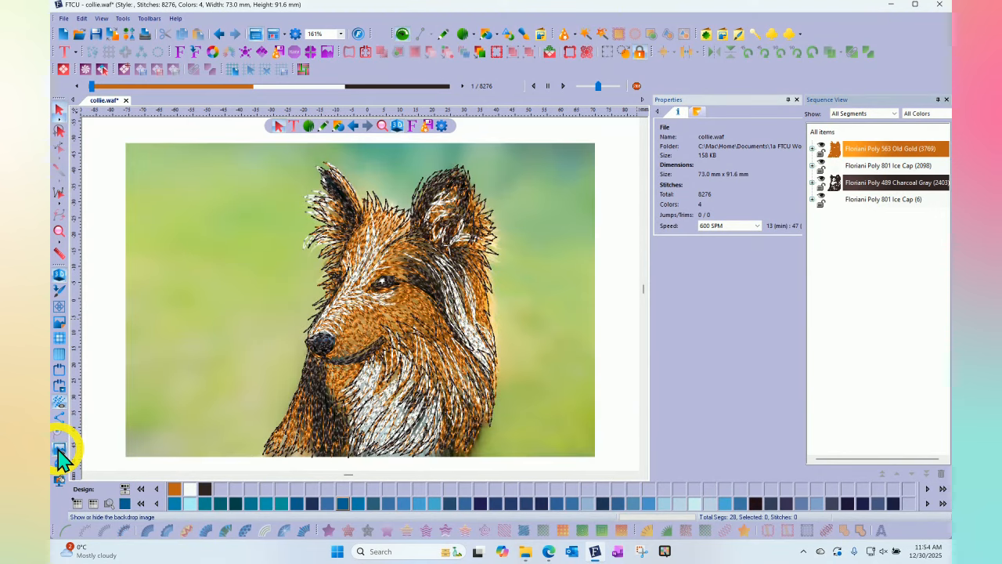
left_click(61, 399)
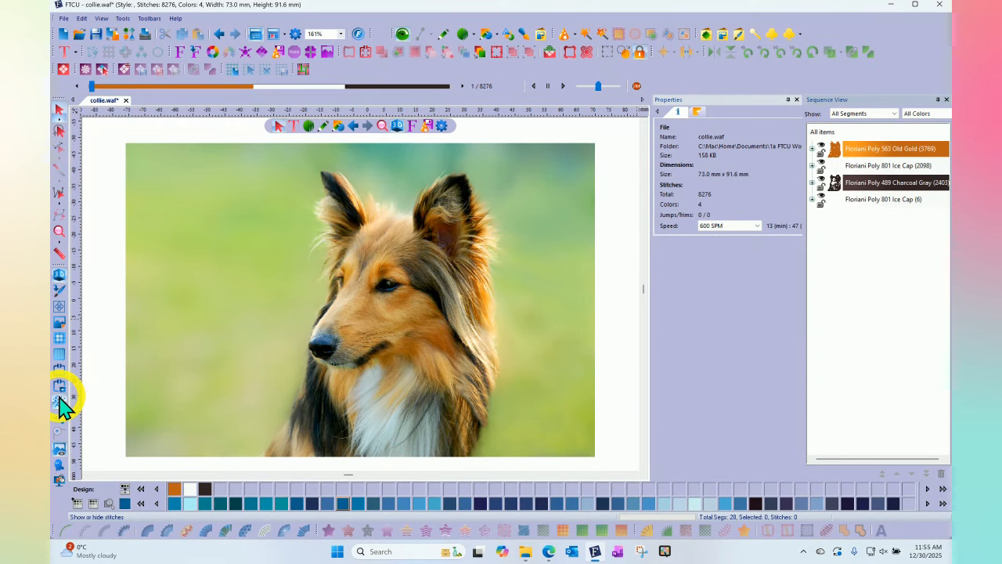
left_click(60, 399)
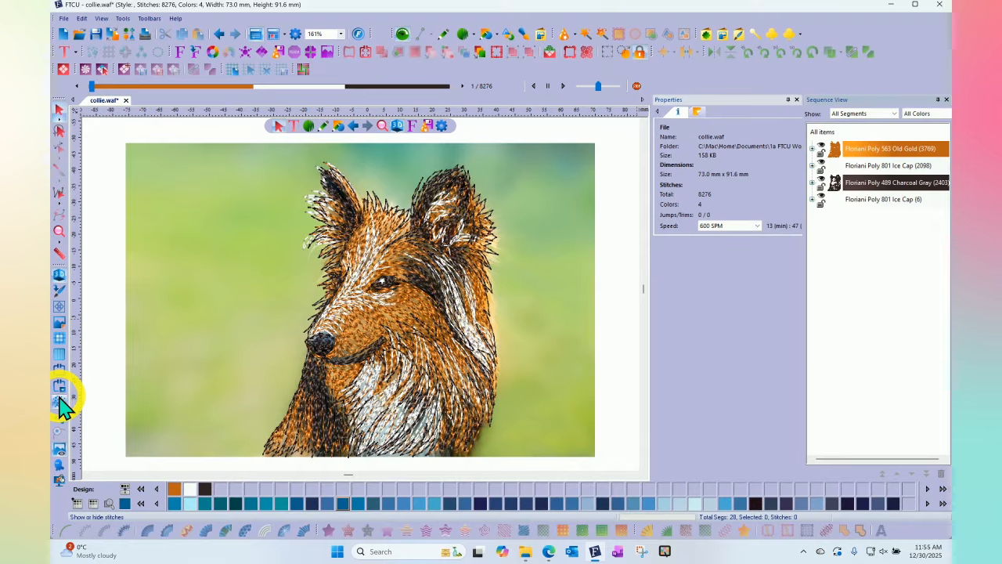
left_click(61, 400)
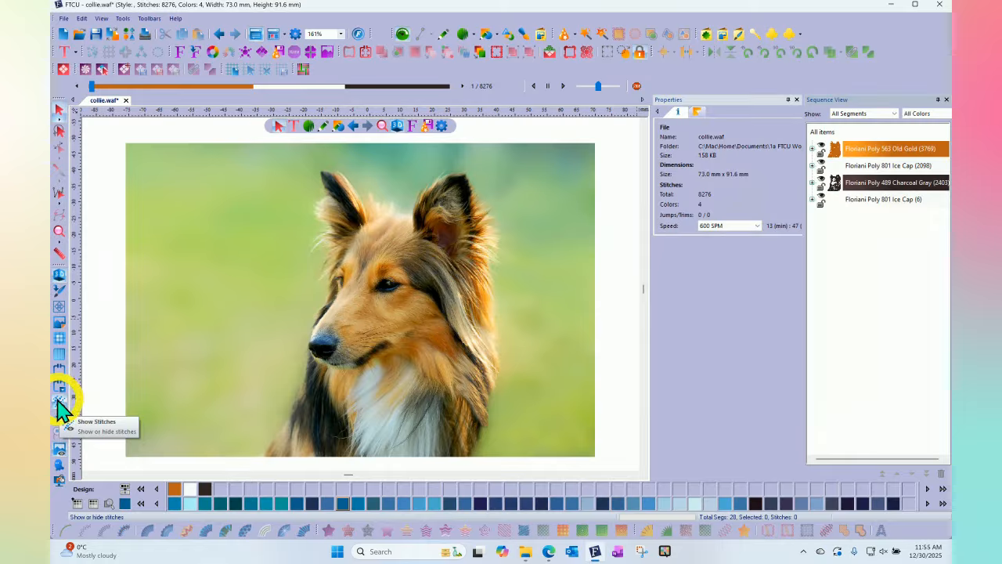
left_click(59, 400)
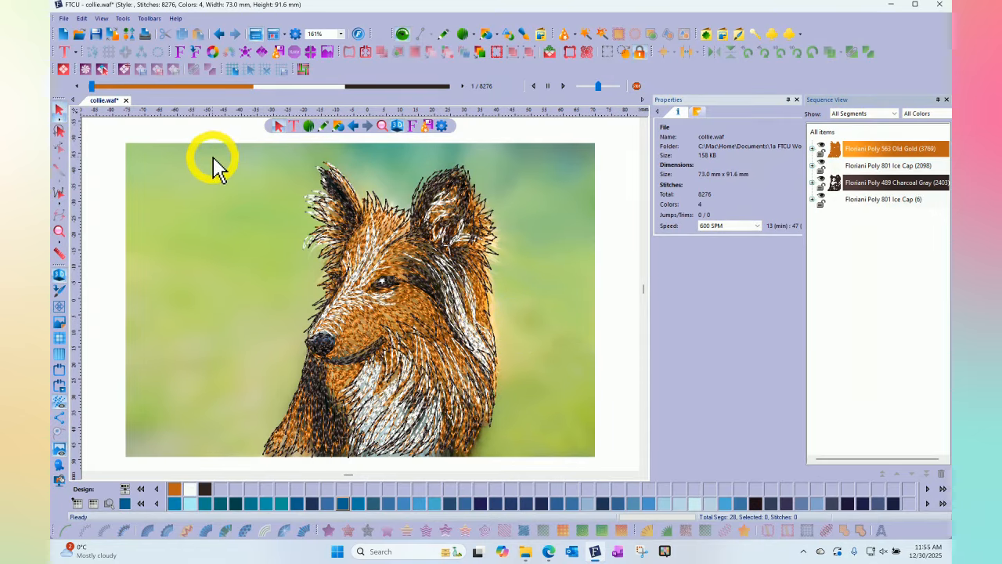
Find orange cat.jpg in the Design Finder and open it as the backdrop of a new design
left_click(129, 35)
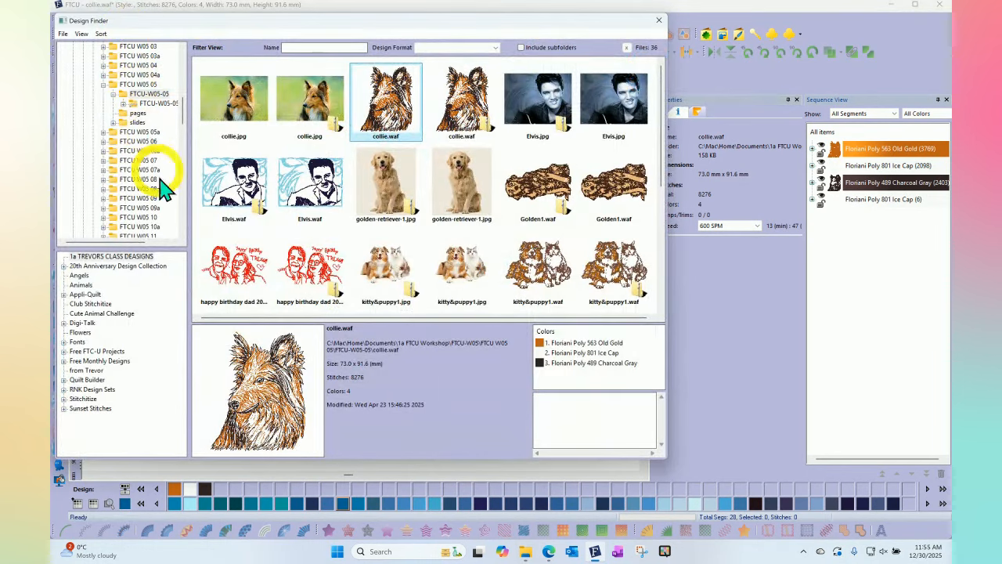
scroll(466, 194, "down", 1)
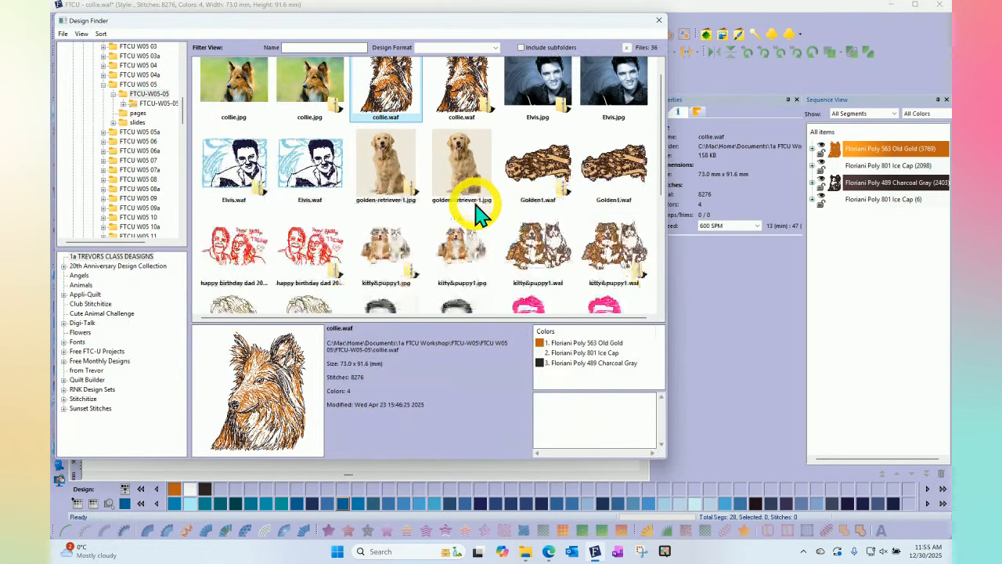
scroll(476, 213, "down", 5)
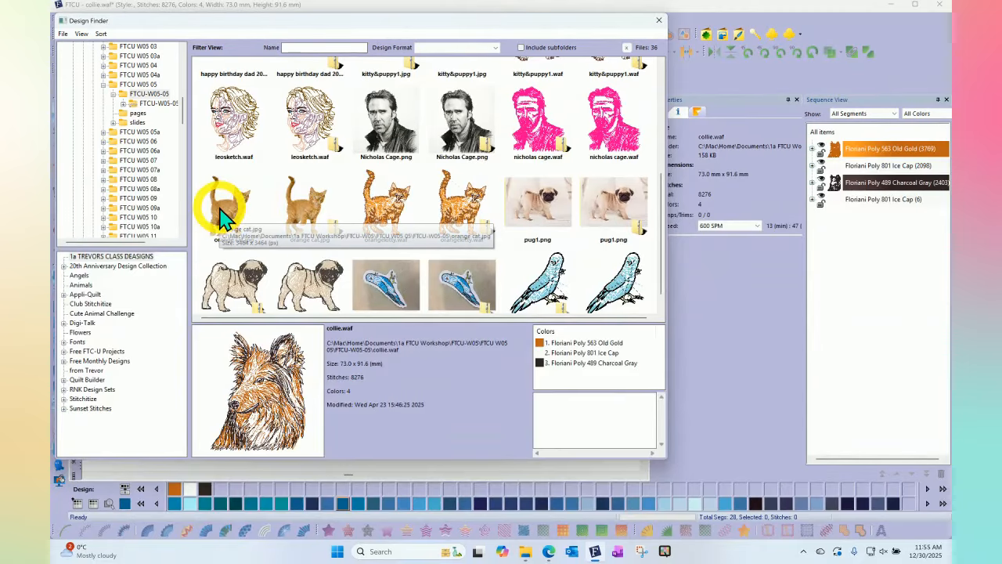
left_click(227, 220)
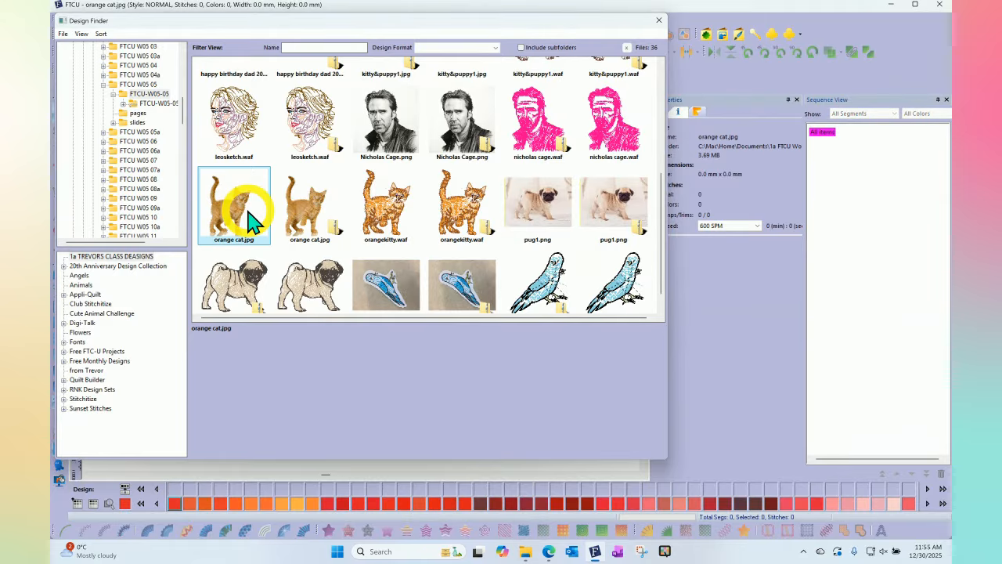
left_click(719, 307)
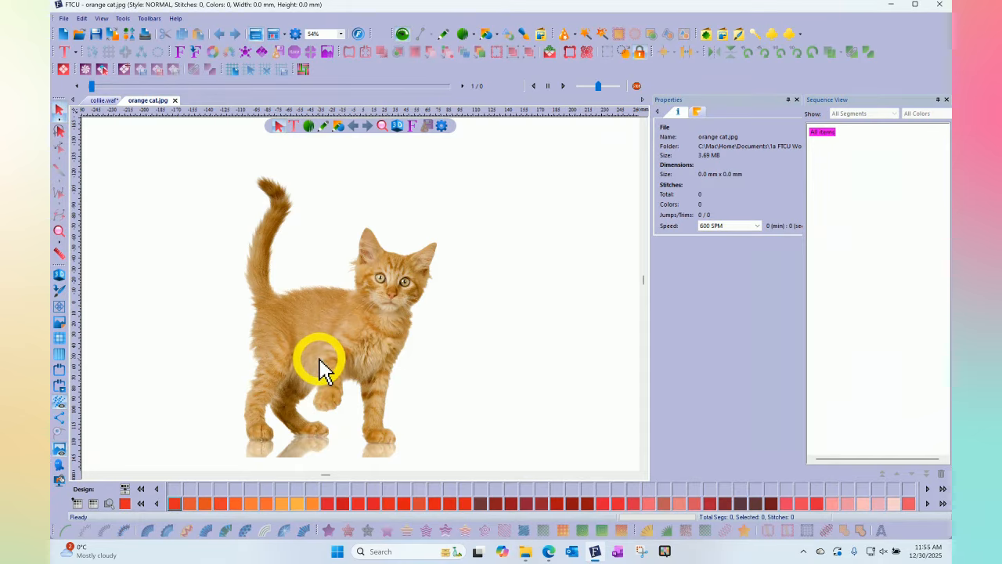
Switch the measurement units to inches and resize the cat backdrop image to a width of 4 in
left_click(59, 321)
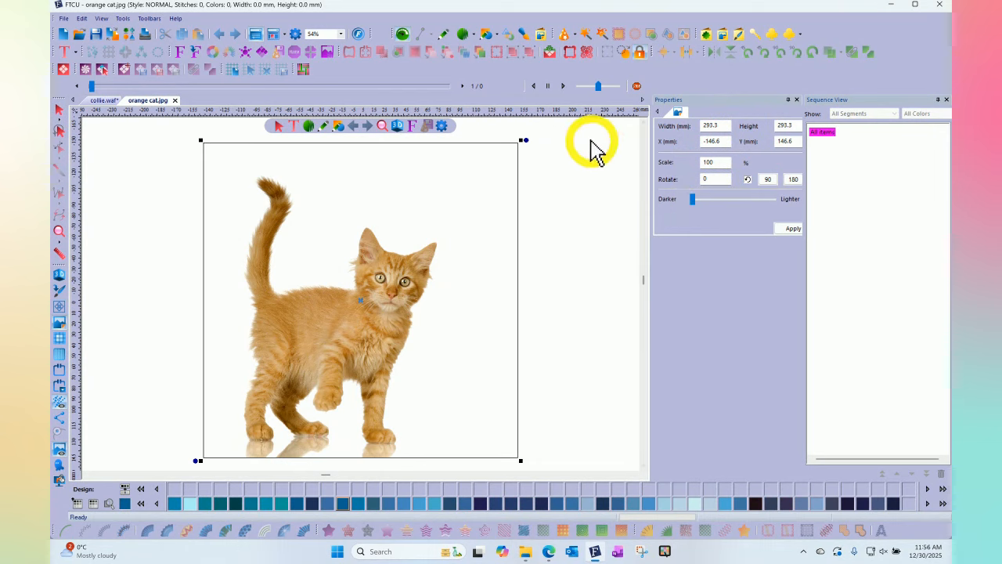
right_click(534, 109)
left_click(568, 129)
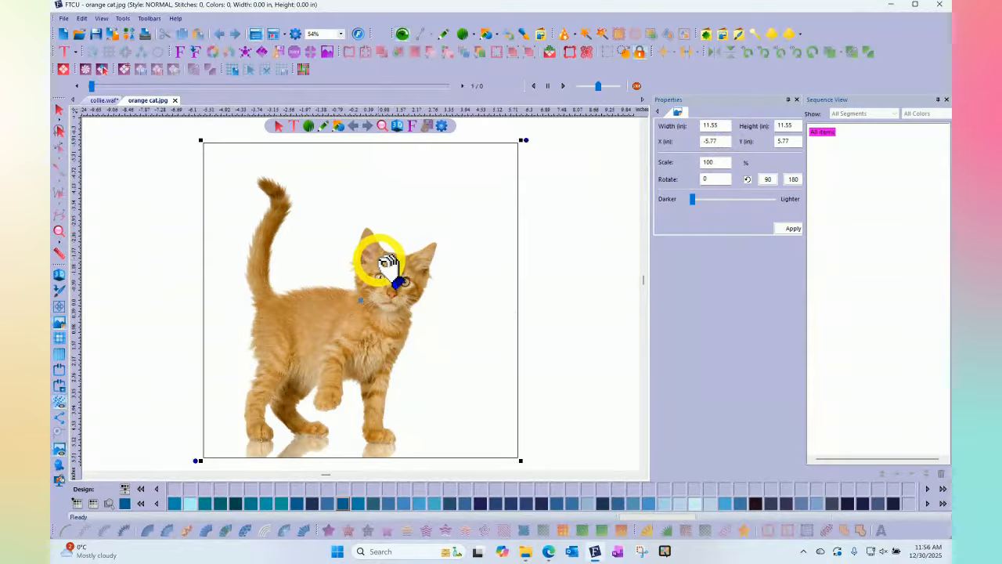
double_click(724, 128)
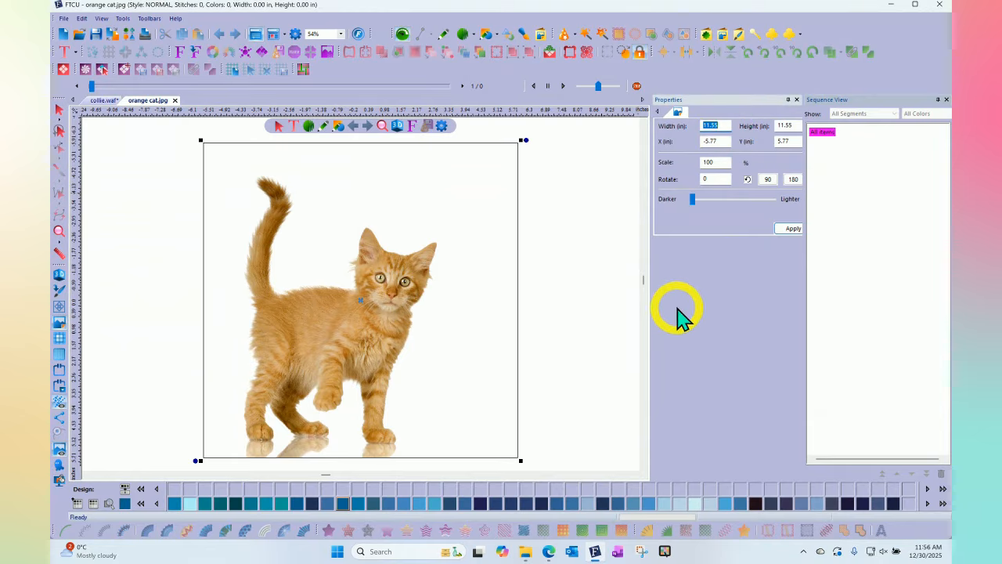
type("4")
left_click(792, 230)
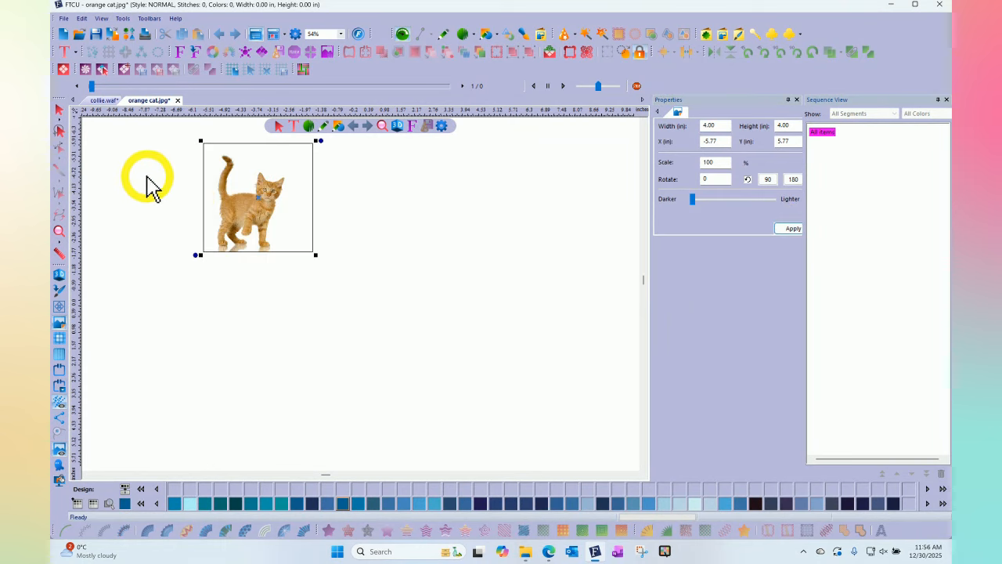
Draw an open five-point zigzag with the Line artwork tool just above the cat's head and deselect it
left_click(58, 231)
left_click_drag(199, 154, 288, 260)
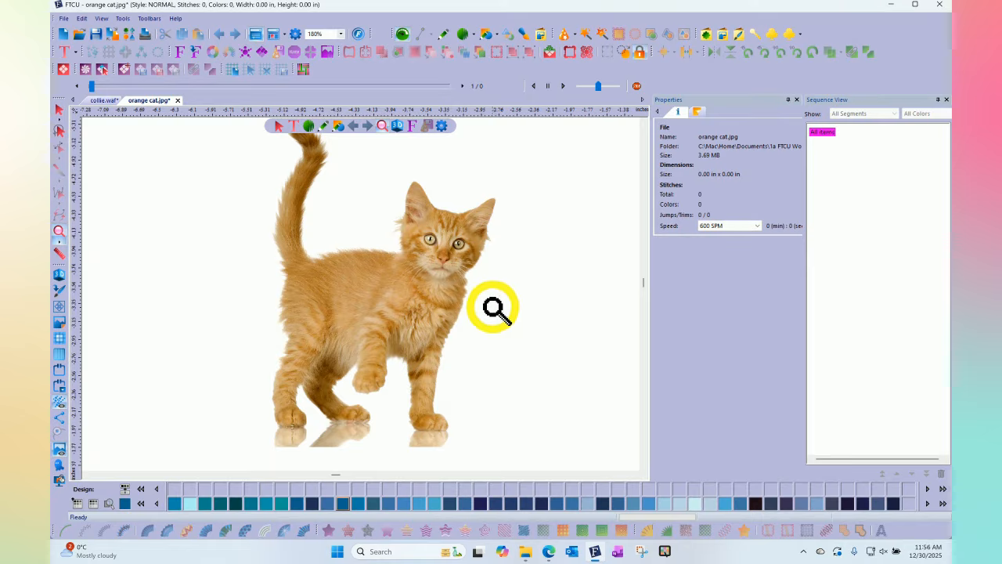
left_click(444, 36)
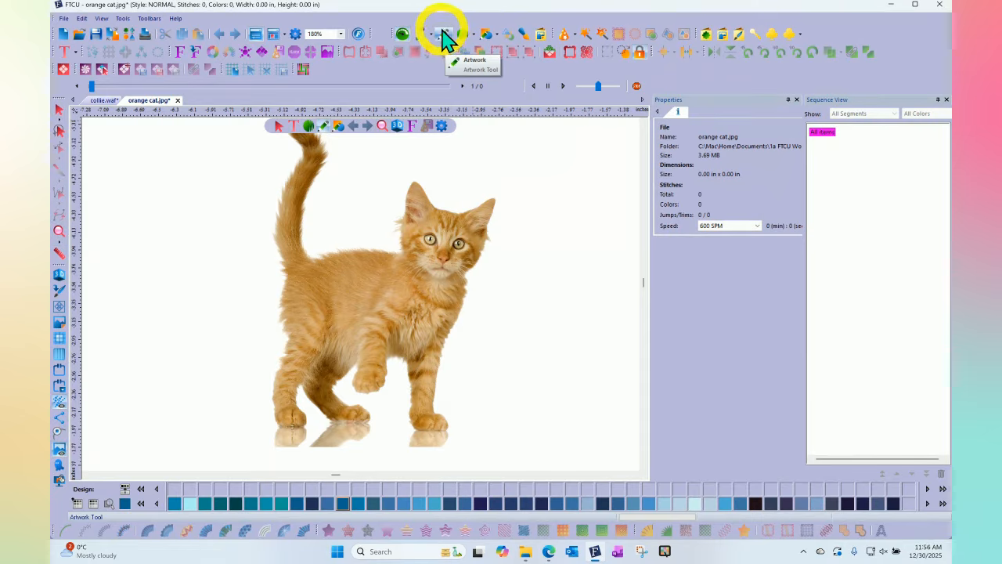
left_click(446, 37)
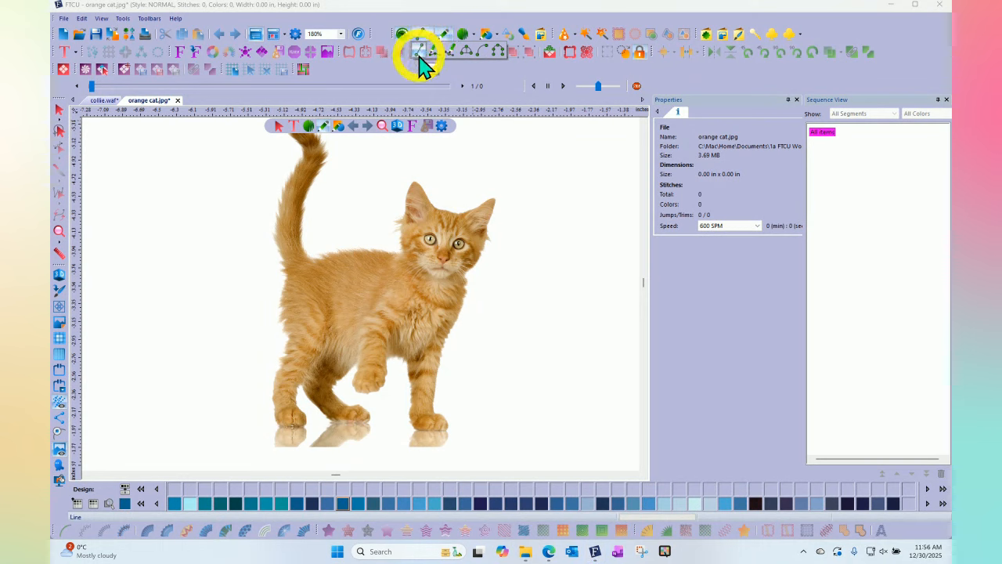
left_click(418, 53)
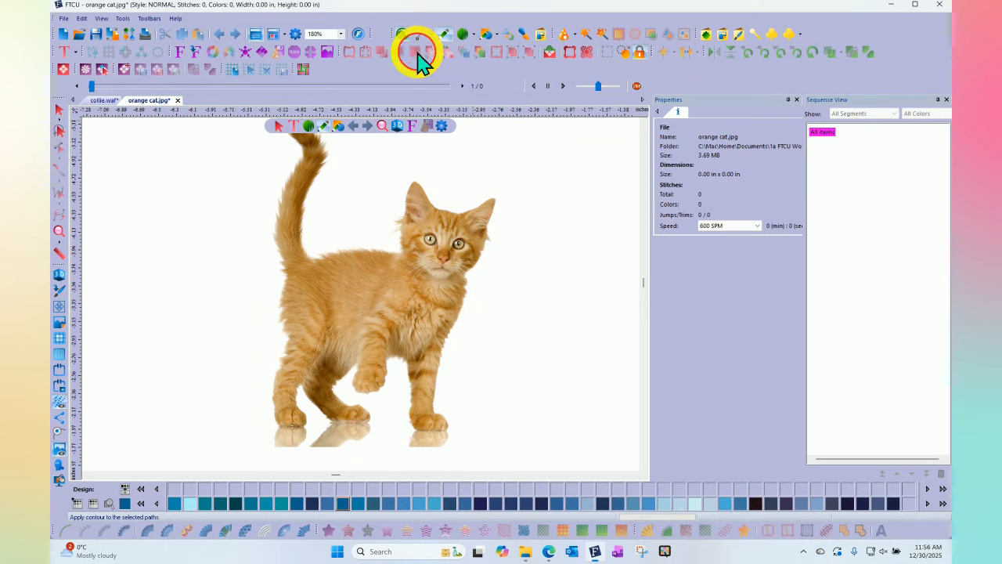
left_click(454, 184)
left_click(475, 166)
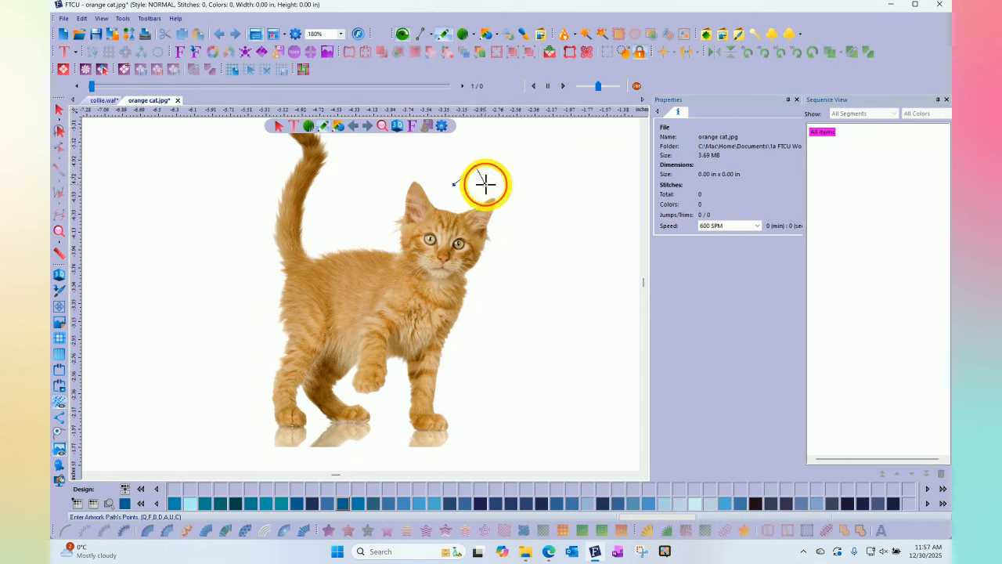
left_click(504, 170)
left_click(508, 190)
right_click(542, 188)
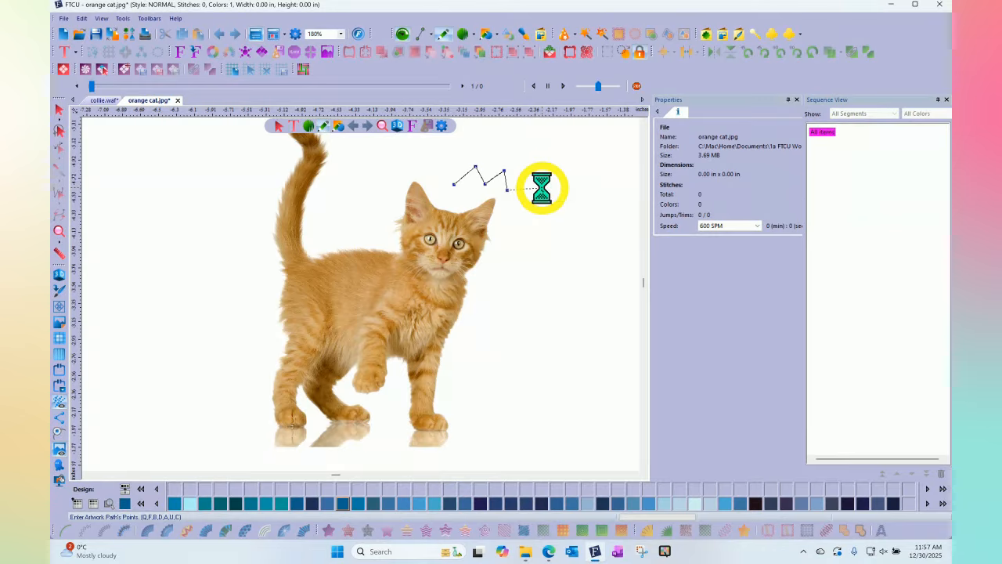
left_click(534, 223)
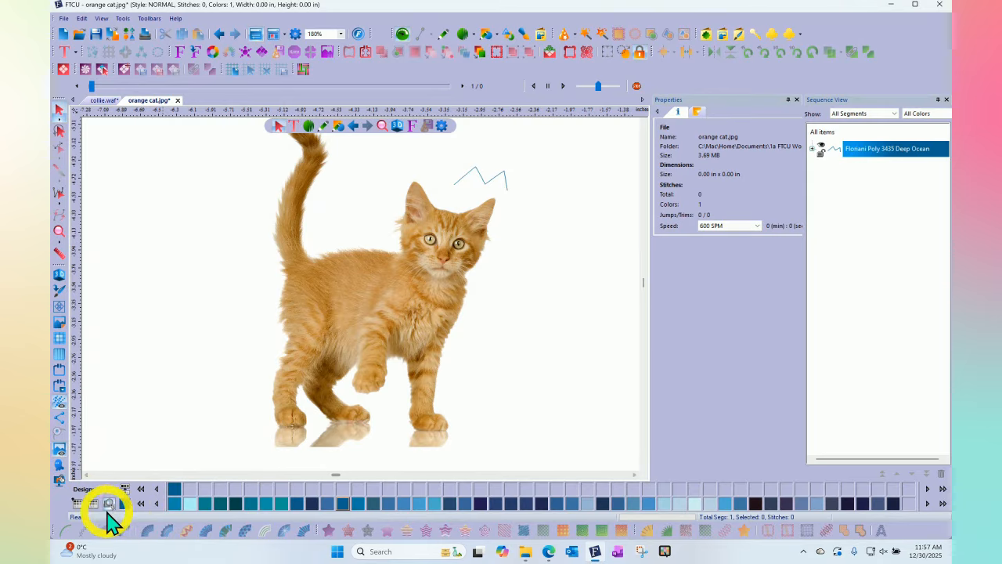
Try an orange swatch in the popup thread palette, then choose a pinkish-red one as the current color
left_click(78, 503)
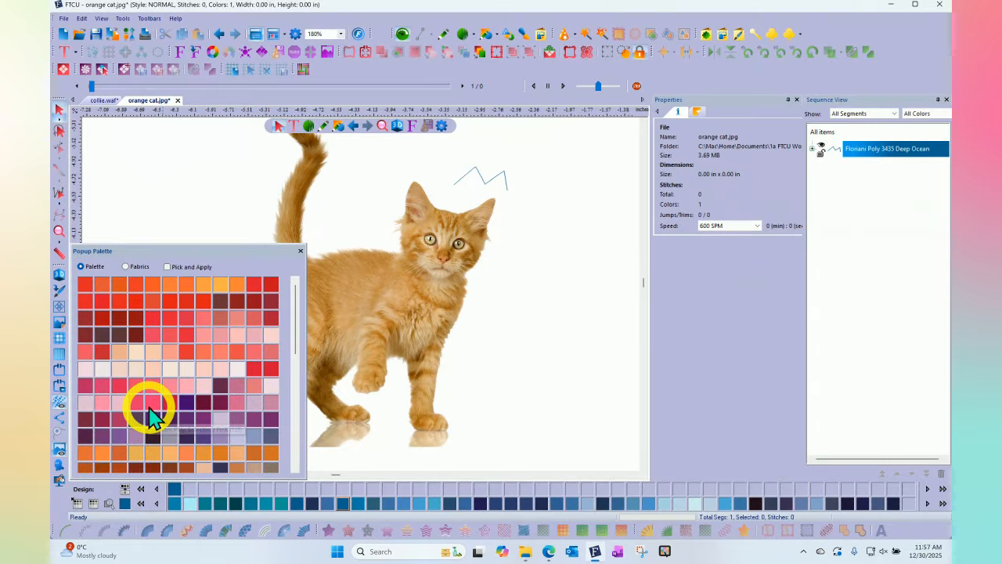
left_click(189, 291)
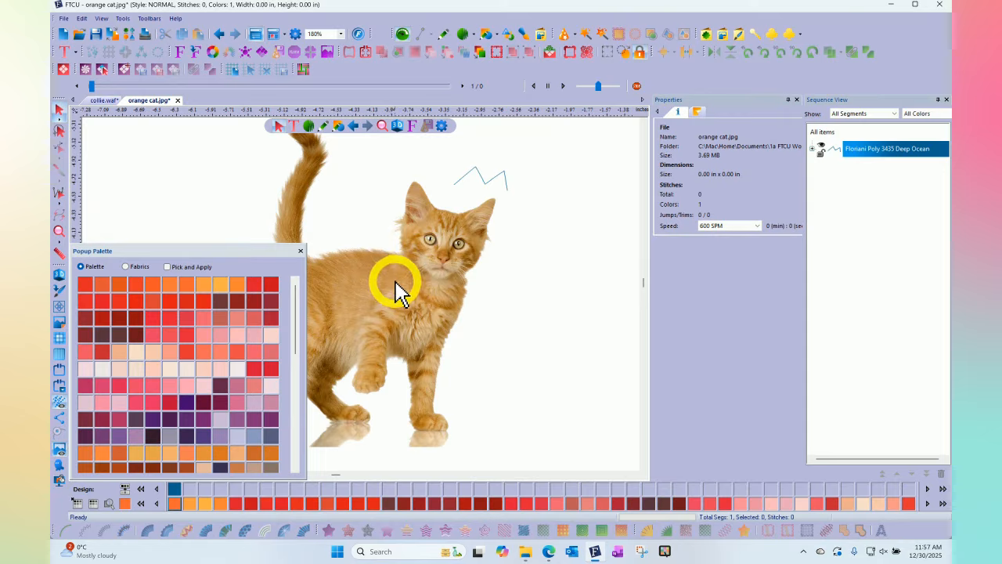
left_click(119, 385)
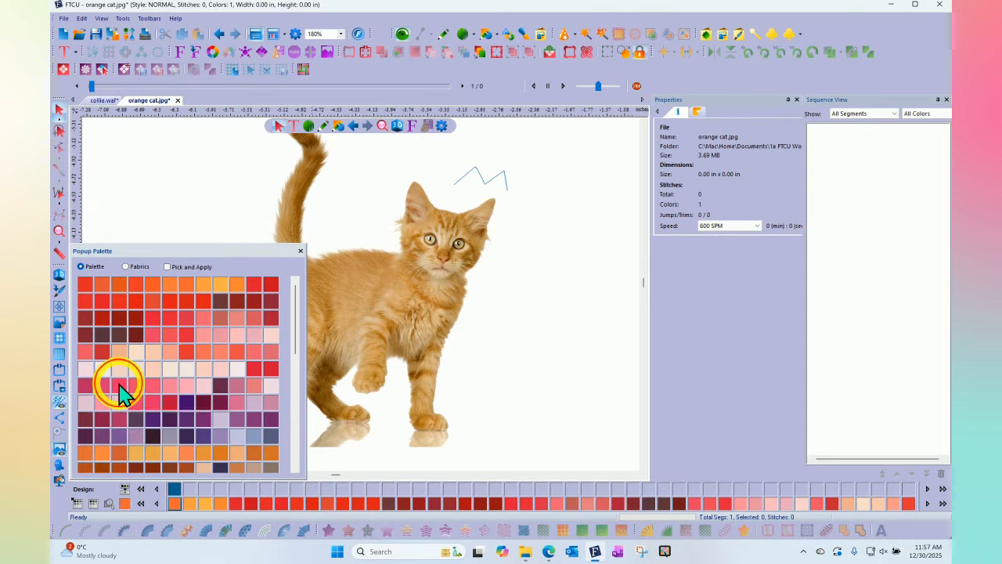
left_click(301, 252)
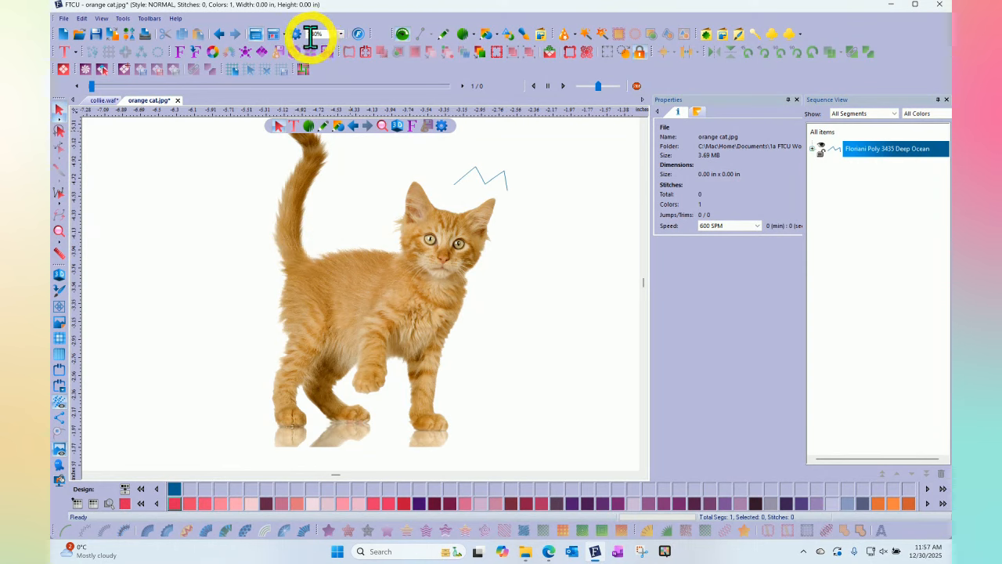
Examine the cat photo's fur at 300% and 600% magnification, from the back and head down to the paws
left_click(342, 34)
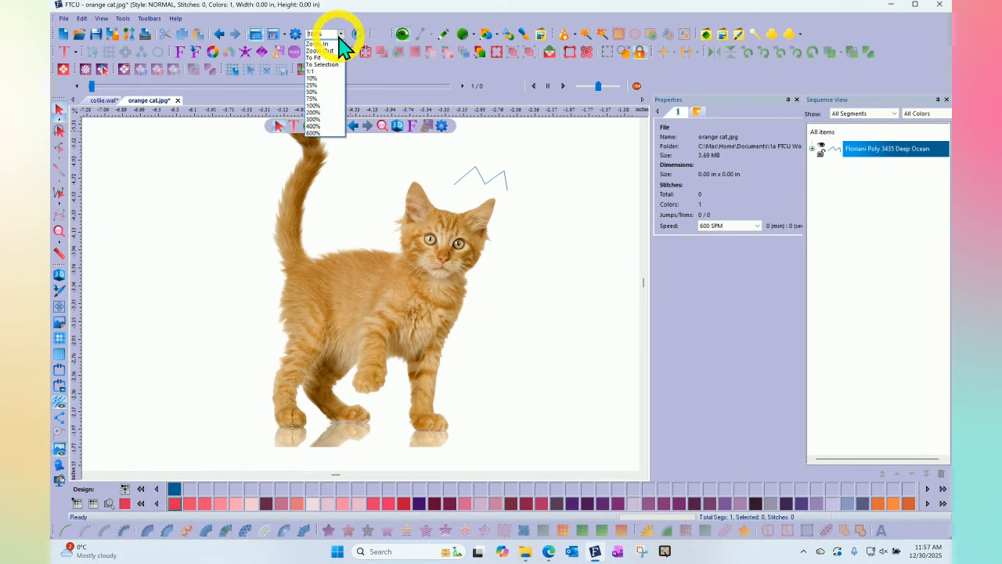
left_click(316, 120)
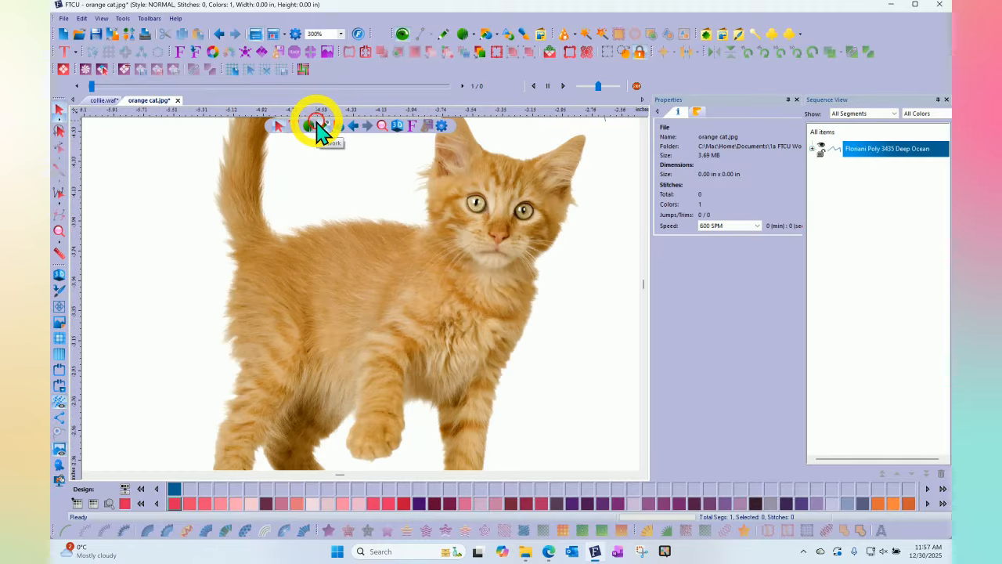
left_click(342, 34)
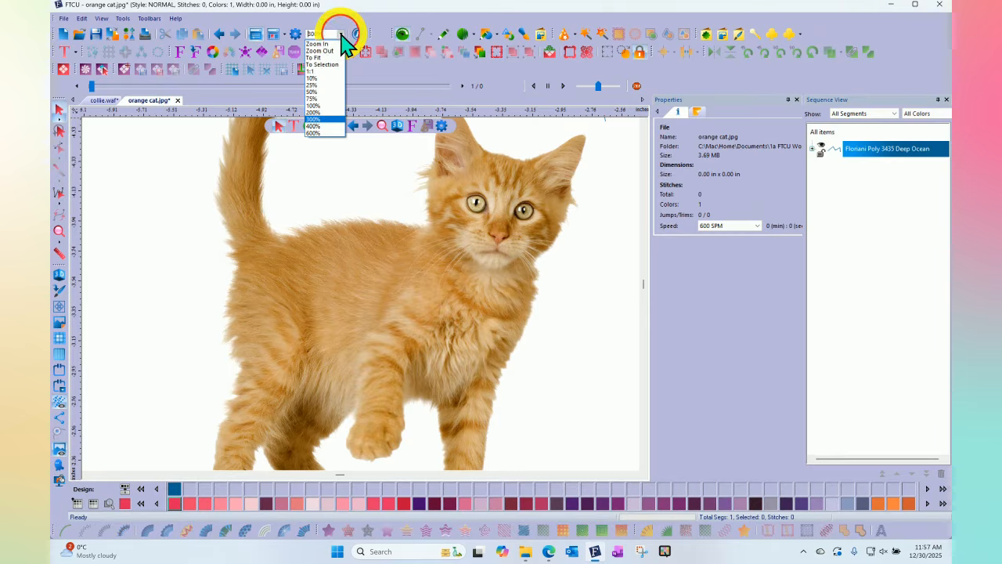
left_click(315, 134)
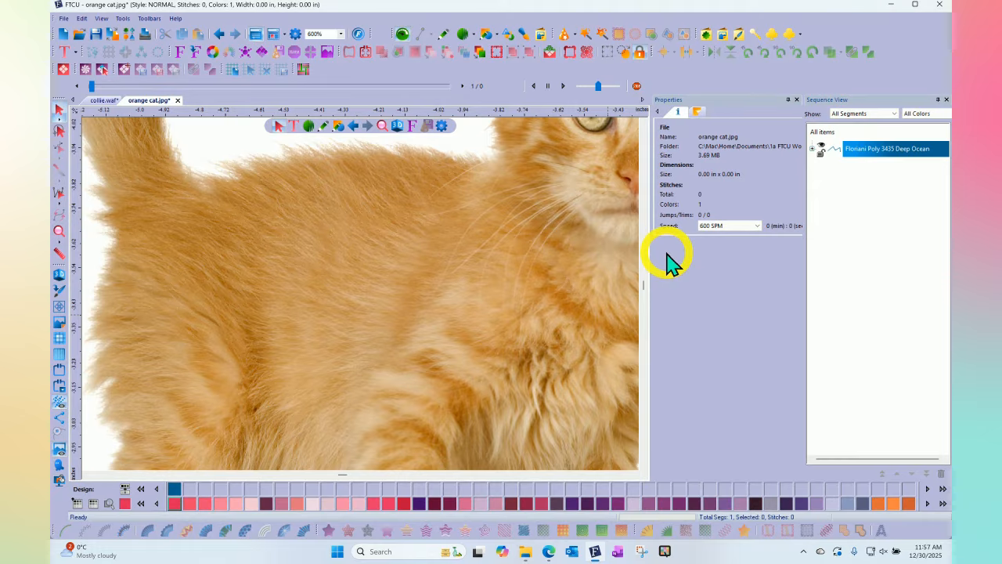
left_click(644, 122)
left_click(644, 123)
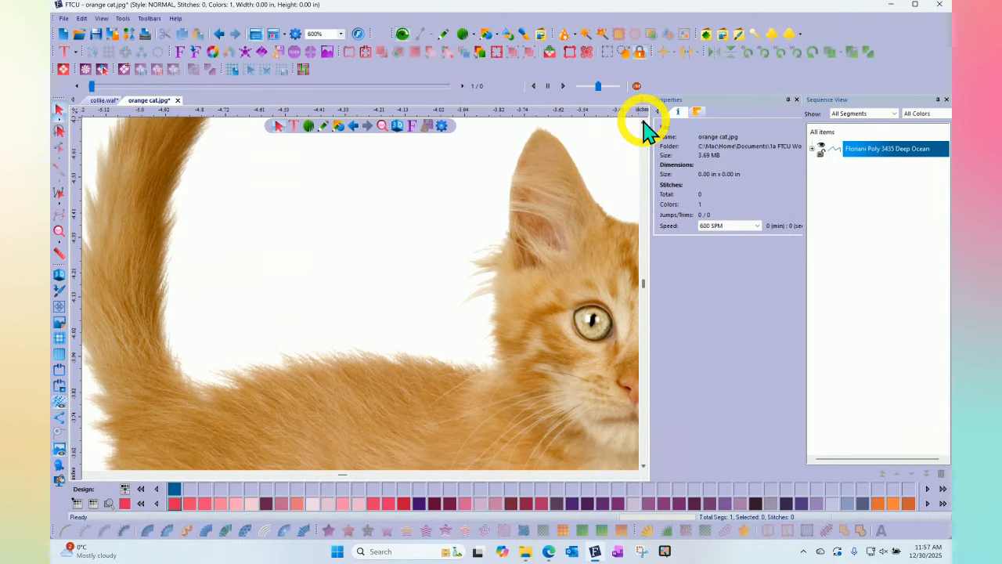
left_click(60, 242)
left_click(94, 229)
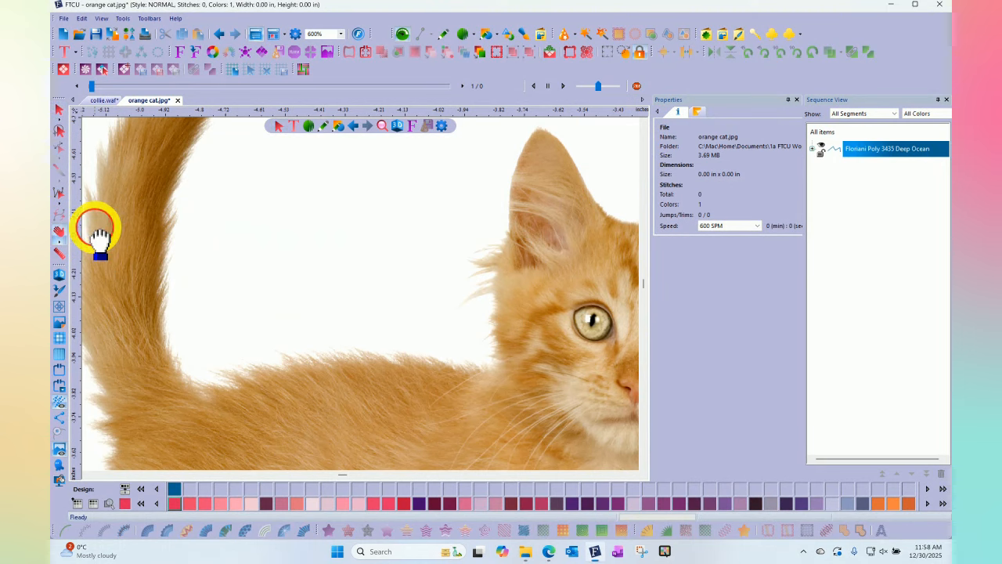
left_click_drag(329, 244, 408, 156)
left_click_drag(471, 311, 358, 236)
left_click_drag(463, 427, 442, 244)
left_click_drag(489, 270, 466, 236)
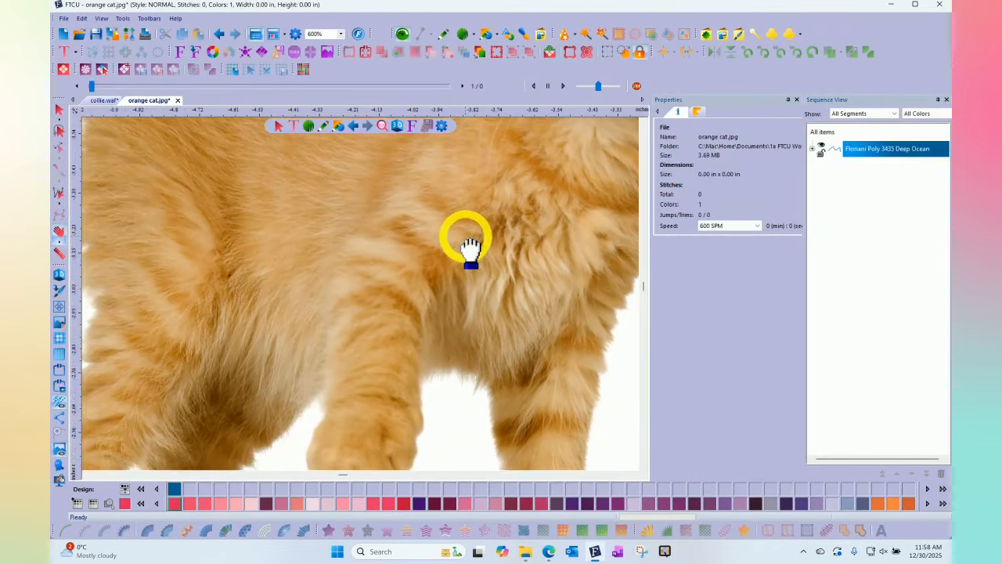
left_click_drag(458, 306, 393, 143)
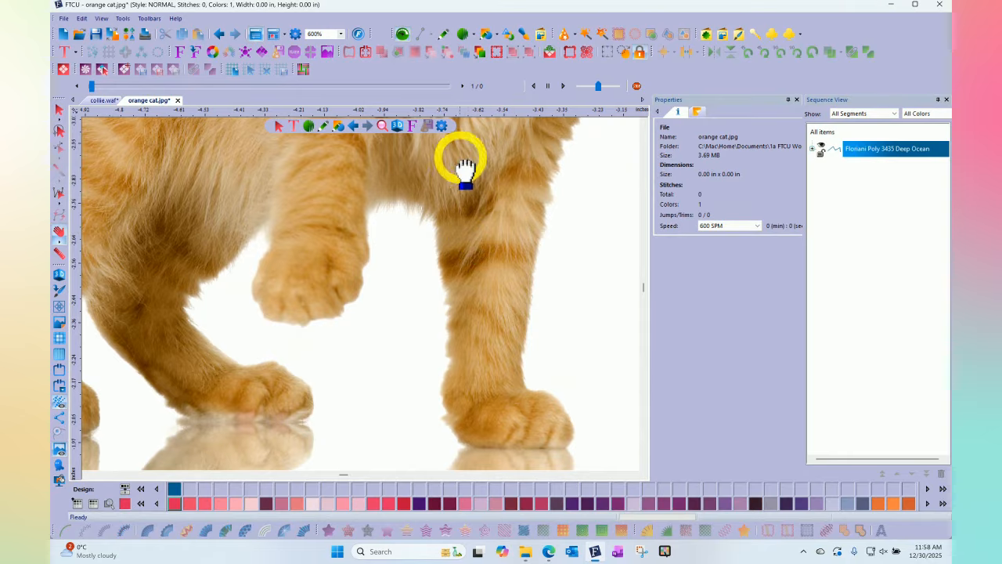
Trace a zigzag with the Line artwork tool across the dark fur stripe on the upper part of the standing front leg
left_click(431, 34)
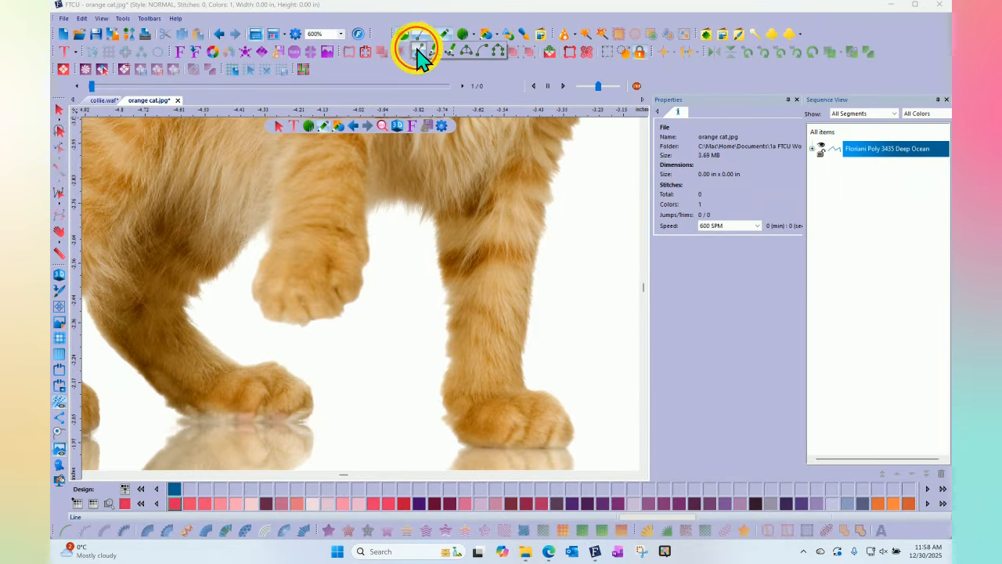
left_click(419, 56)
left_click(438, 251)
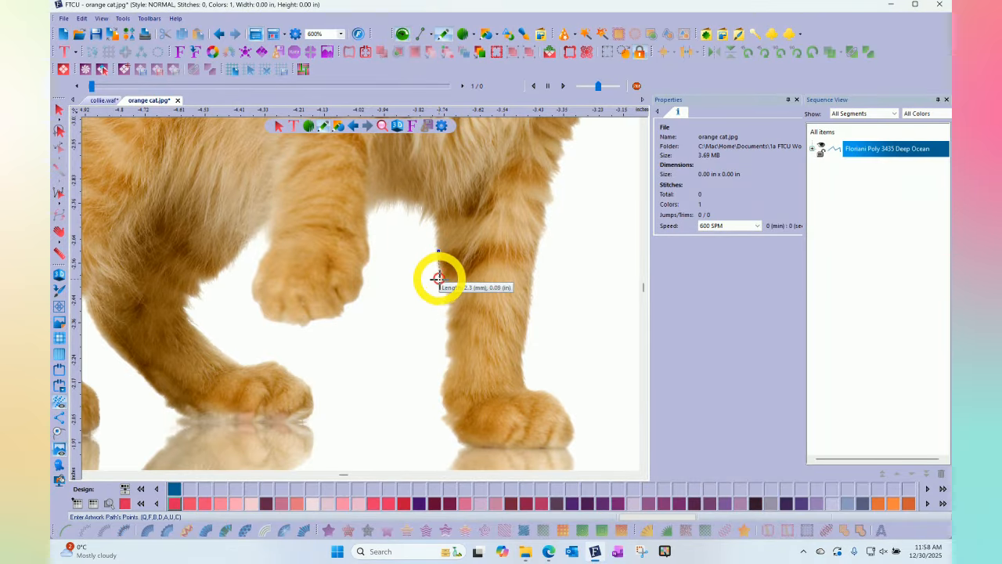
left_click(438, 278)
left_click(452, 249)
left_click(449, 279)
left_click(462, 247)
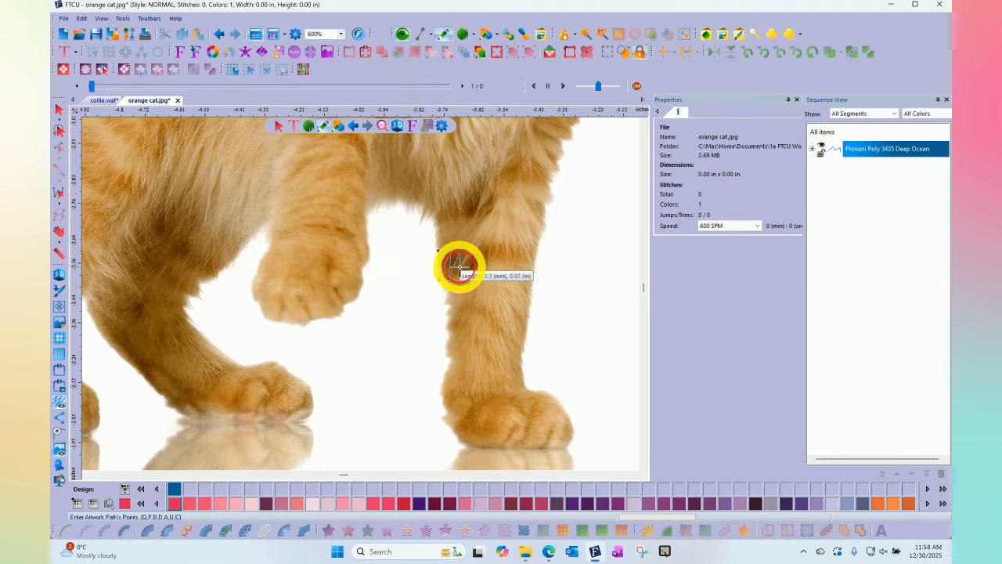
left_click(460, 274)
left_click(469, 258)
left_click(491, 247)
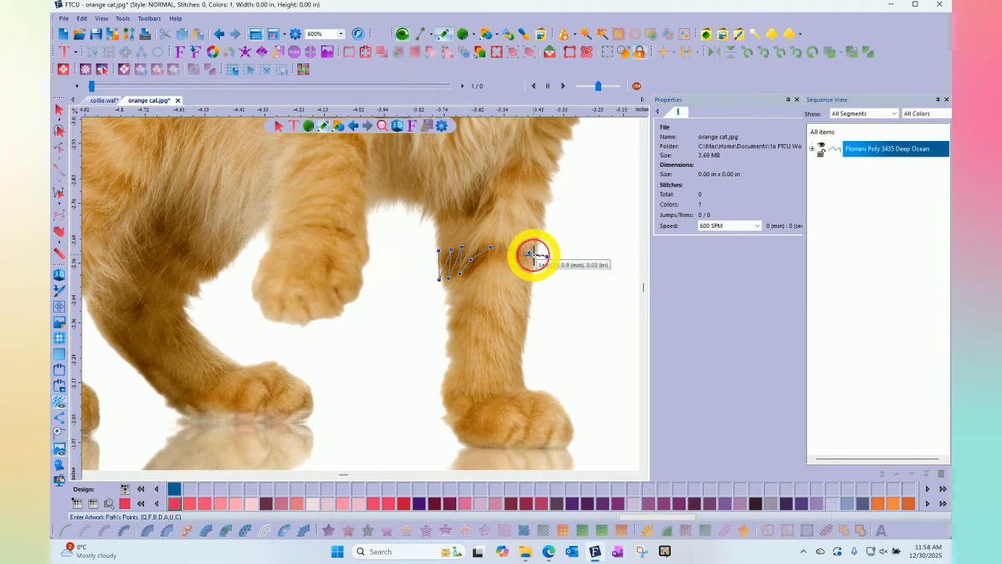
left_click(512, 254)
left_click(486, 262)
left_click(471, 268)
left_click(484, 259)
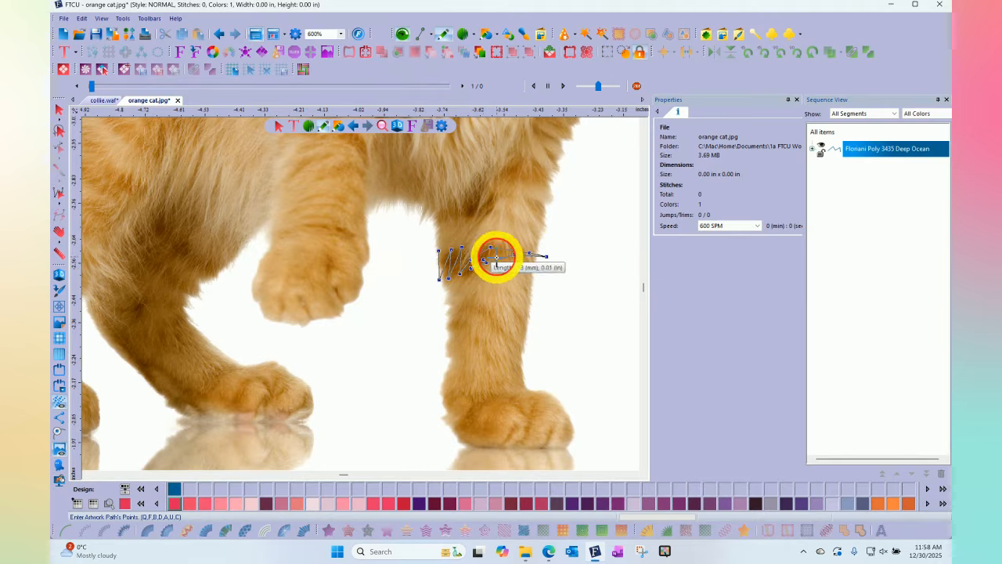
left_click(533, 249)
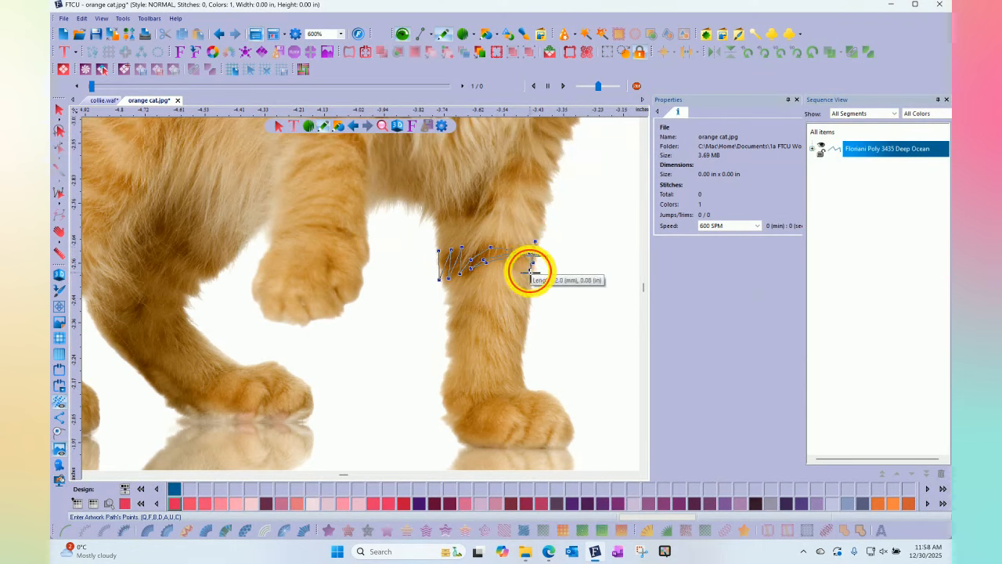
Continue the zigzag path down the leg's outer edge, back across the middle fur band and down the inner edge, and finish it
left_click(528, 305)
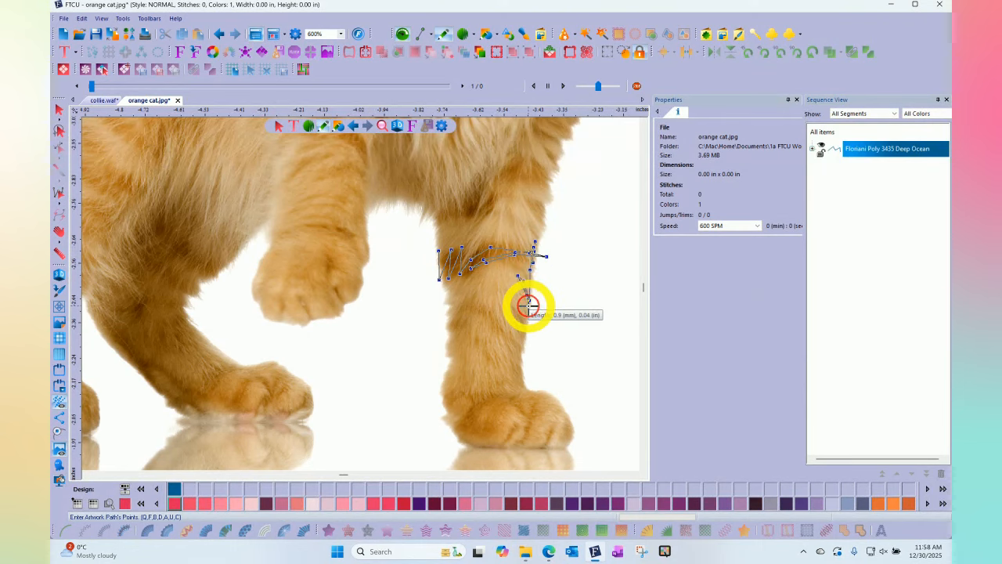
left_click(516, 337)
left_click(506, 313)
left_click(487, 301)
left_click(509, 325)
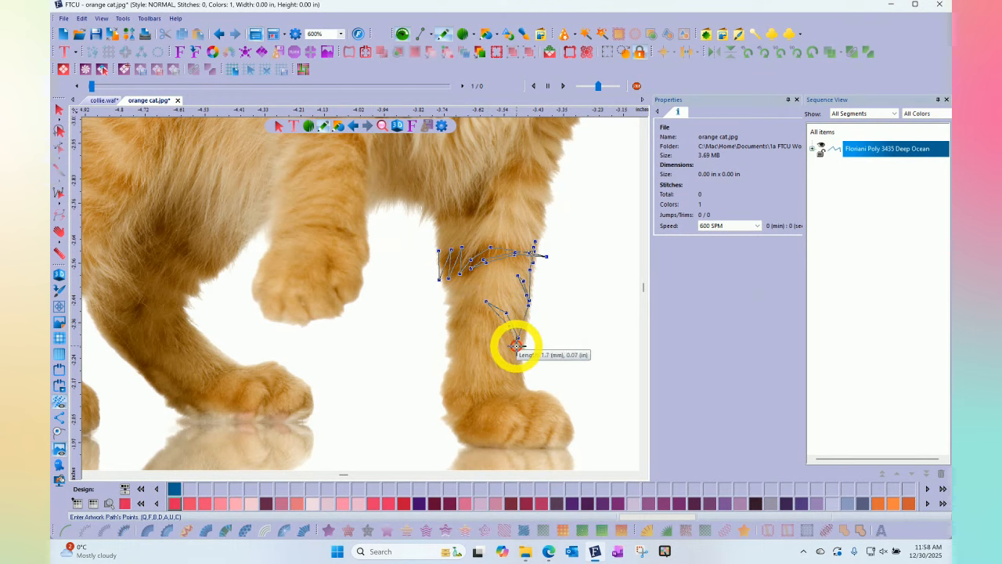
left_click(517, 345)
left_click(506, 313)
left_click(467, 293)
left_click(484, 322)
left_click(469, 287)
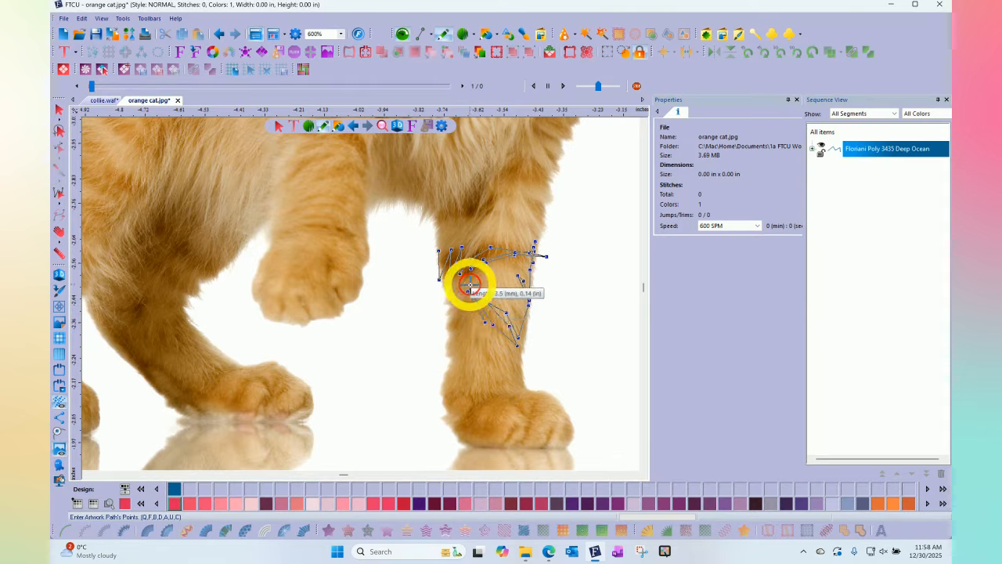
left_click(464, 319)
left_click(461, 286)
left_click(452, 321)
left_click(455, 304)
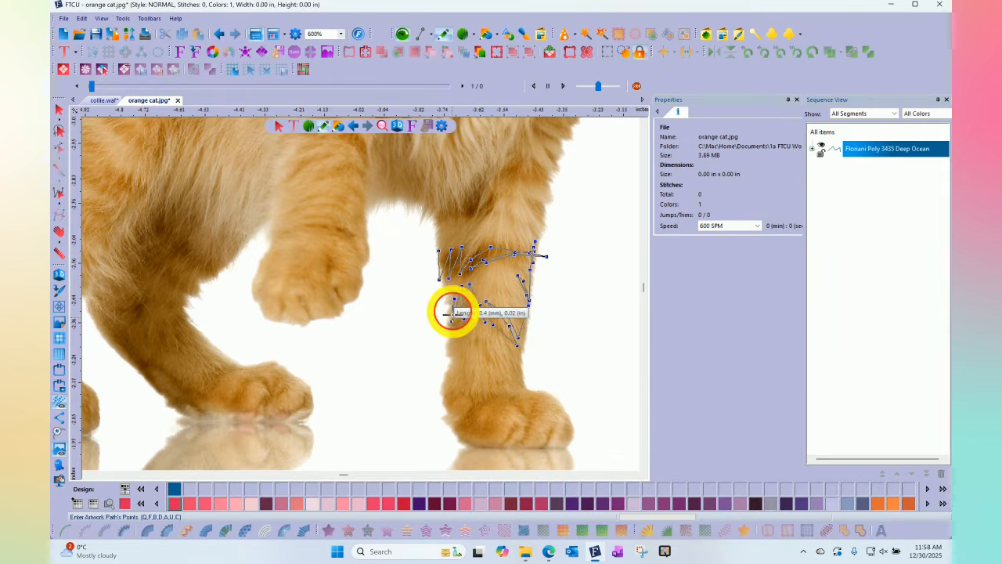
left_click(451, 342)
left_click(446, 371)
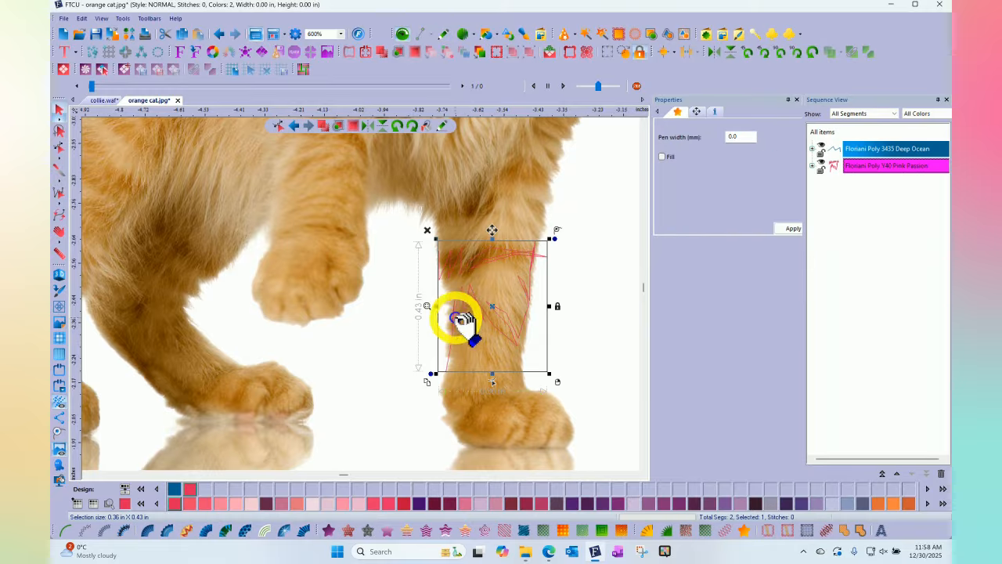
Turn on the 3D view, convert the leg zigzag to a single run stitch and deselect it
left_click(60, 273)
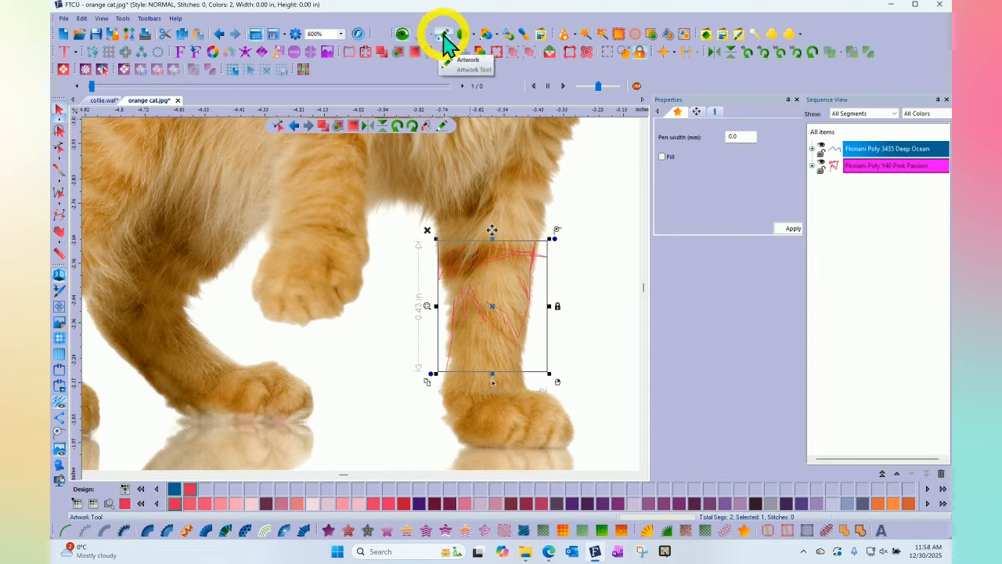
left_click(66, 532)
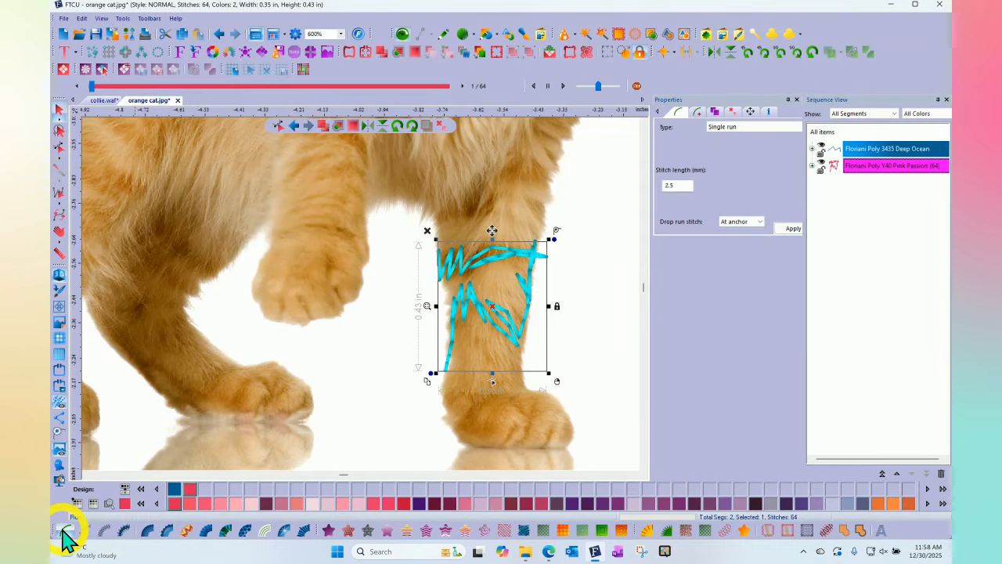
left_click(595, 221)
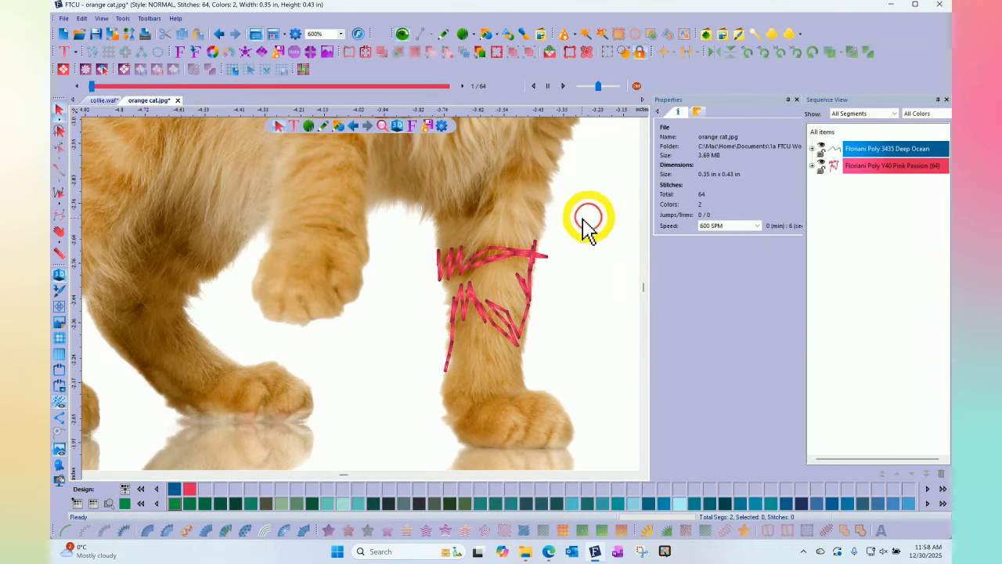
Start Sketchbook with the pencil brush and draw a green diagonal stroke and a pinkish-red zigzag beside the front leg
scroll(523, 265, "down", 2)
scroll(522, 263, "down", 2)
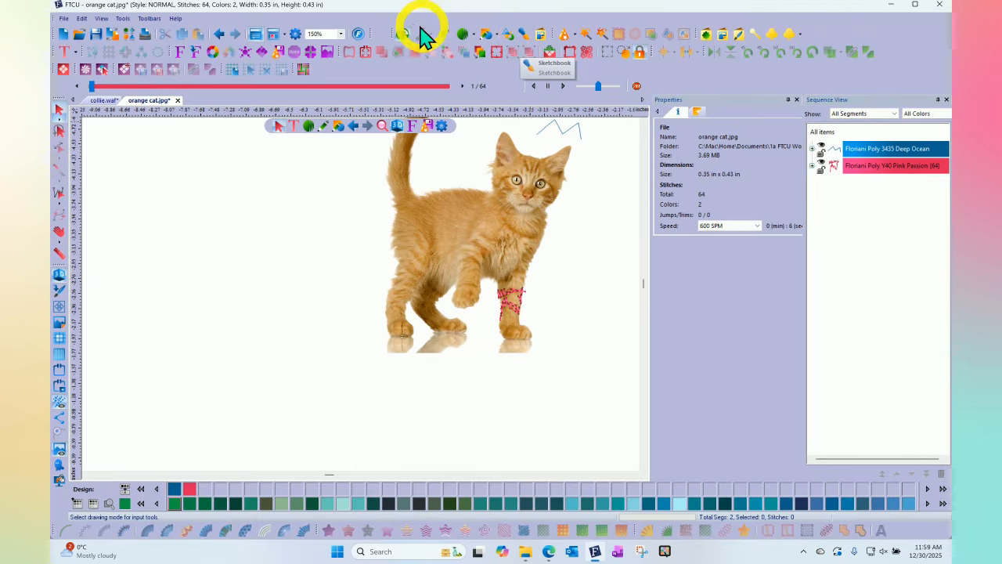
left_click(522, 34)
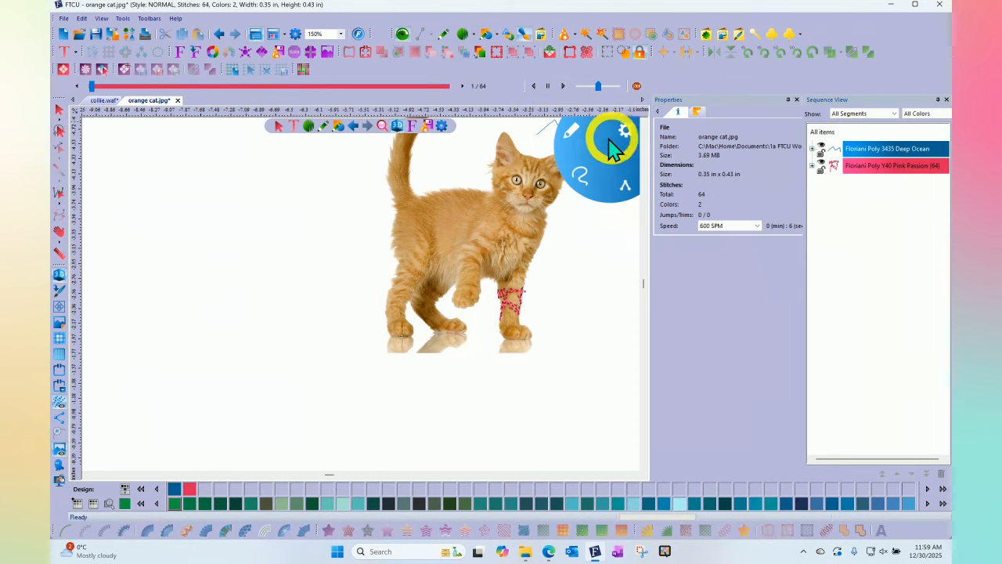
left_click(572, 133)
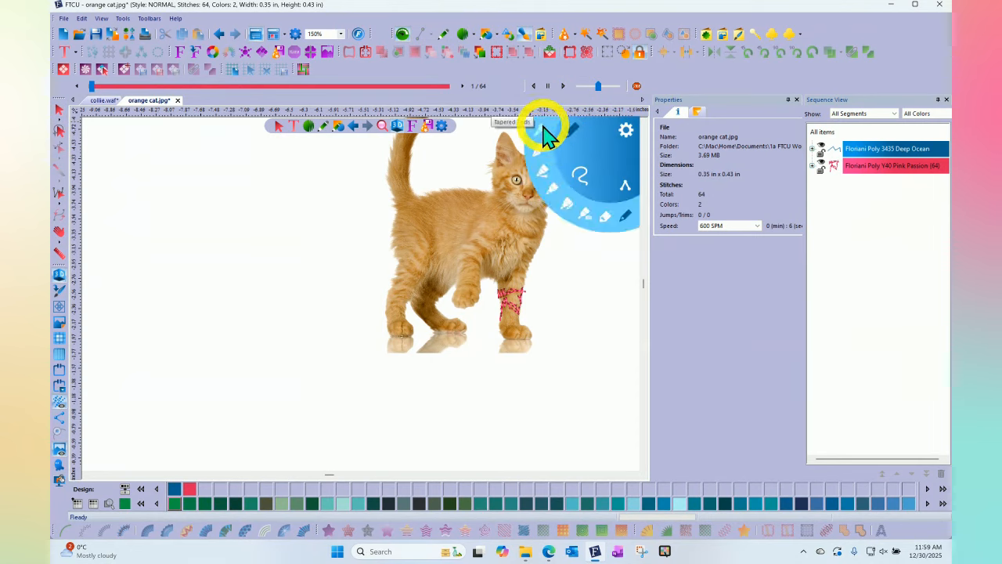
left_click(628, 217)
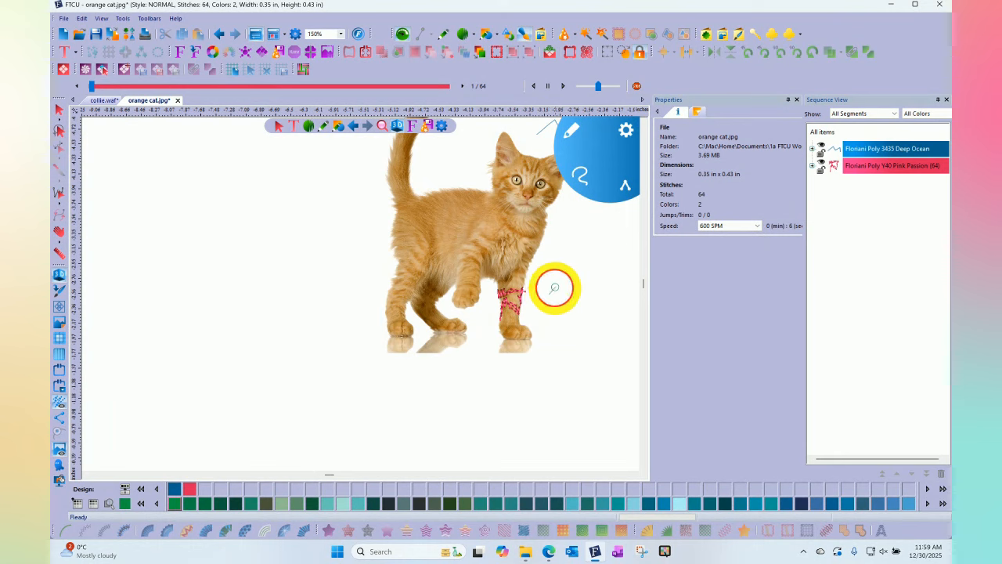
left_click_drag(549, 294, 575, 264)
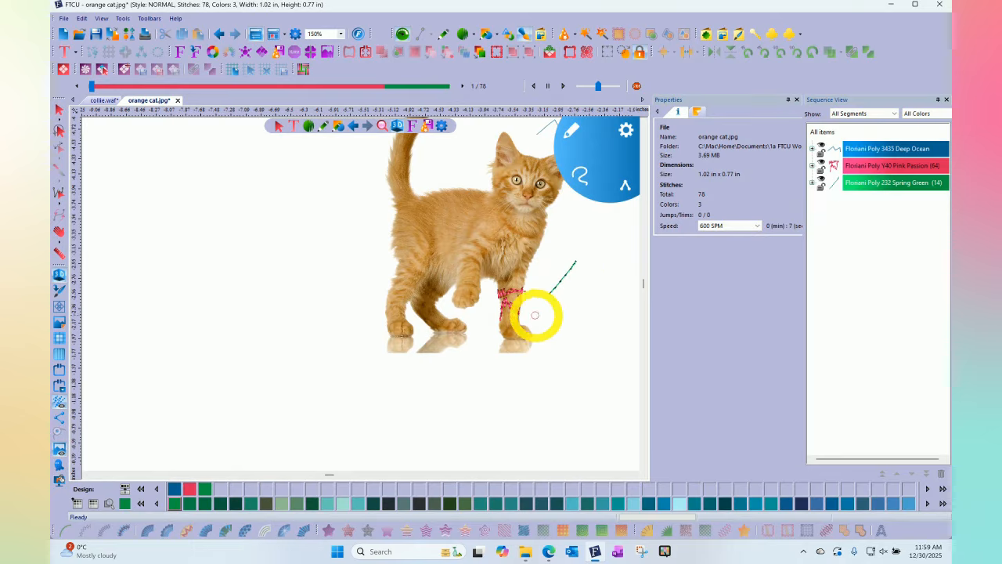
mouse_move(535, 315)
left_mouse_down()
mouse_move(550, 297)
mouse_move(552, 319)
mouse_move(582, 286)
left_mouse_up()
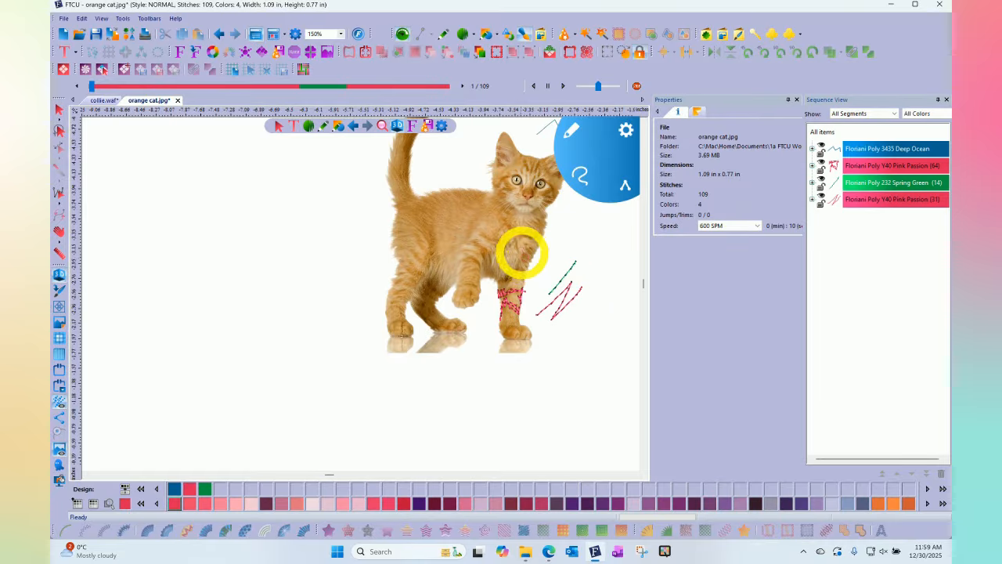
Sketch pinkish-red freehand zigzags over the top of the standing front leg, down its outer edge and around the ankle above the paw
left_click(342, 35)
left_click(313, 134)
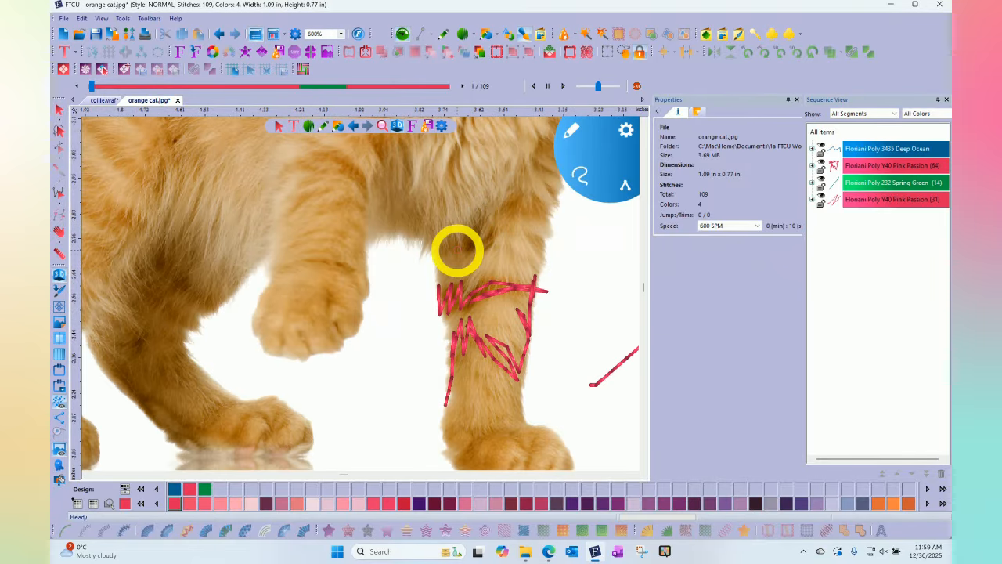
mouse_move(435, 255)
left_mouse_down()
mouse_move(478, 220)
mouse_move(479, 243)
mouse_move(490, 216)
mouse_move(485, 243)
mouse_move(537, 143)
mouse_move(520, 205)
mouse_move(530, 187)
mouse_move(543, 205)
mouse_move(537, 241)
mouse_move(540, 289)
left_mouse_up()
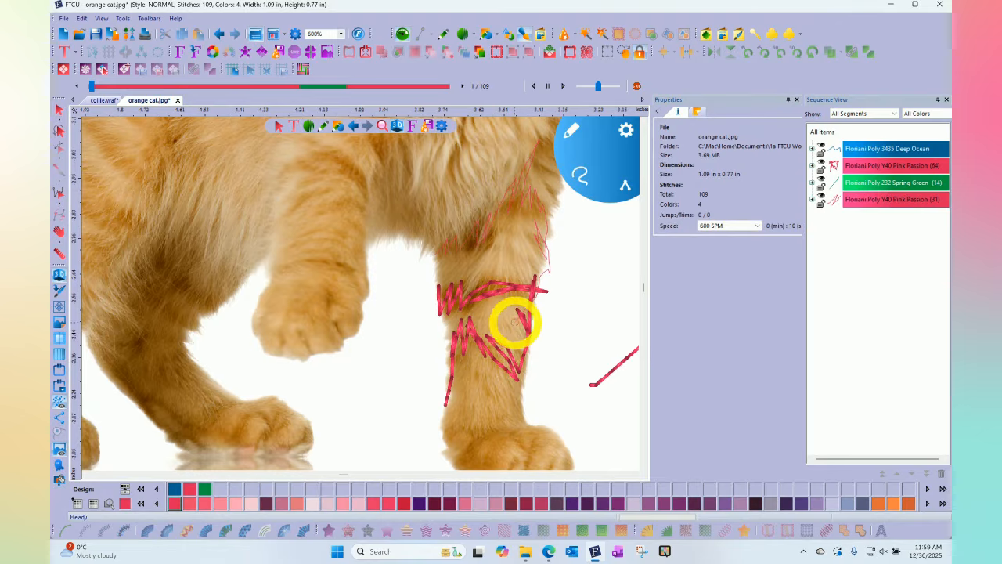
mouse_move(517, 409)
left_mouse_down()
mouse_move(437, 424)
mouse_move(441, 431)
mouse_move(445, 420)
mouse_move(453, 462)
left_mouse_up()
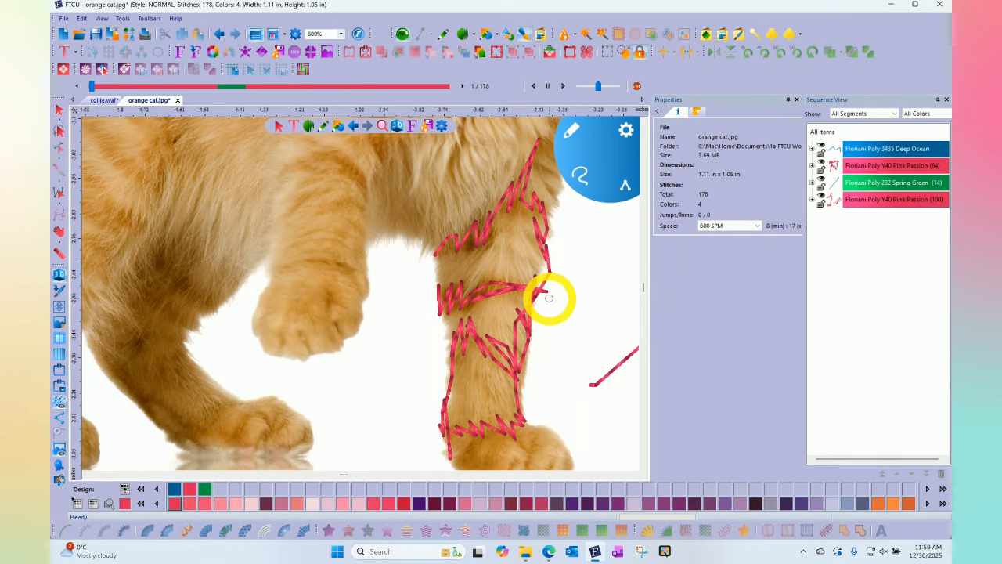
Sketch a jagged pinkish-red fur line across the cat's chest below the chin
scroll(548, 294, "down", 2)
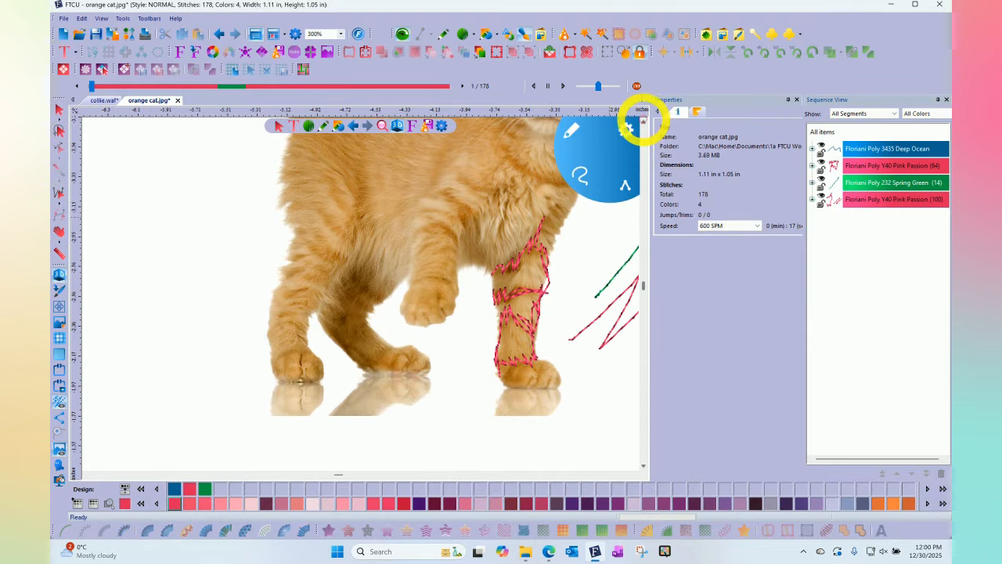
left_click(643, 122)
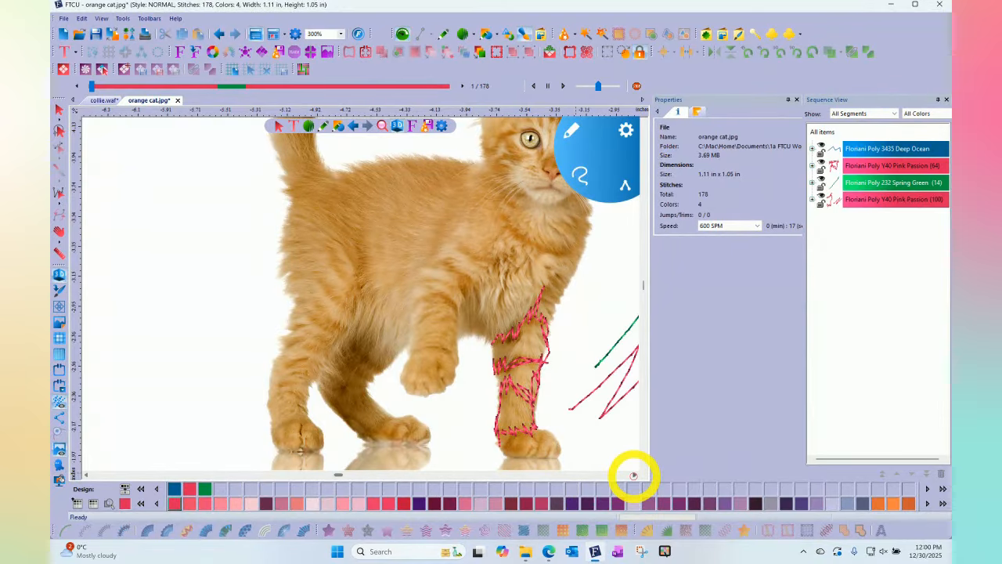
left_click(633, 475)
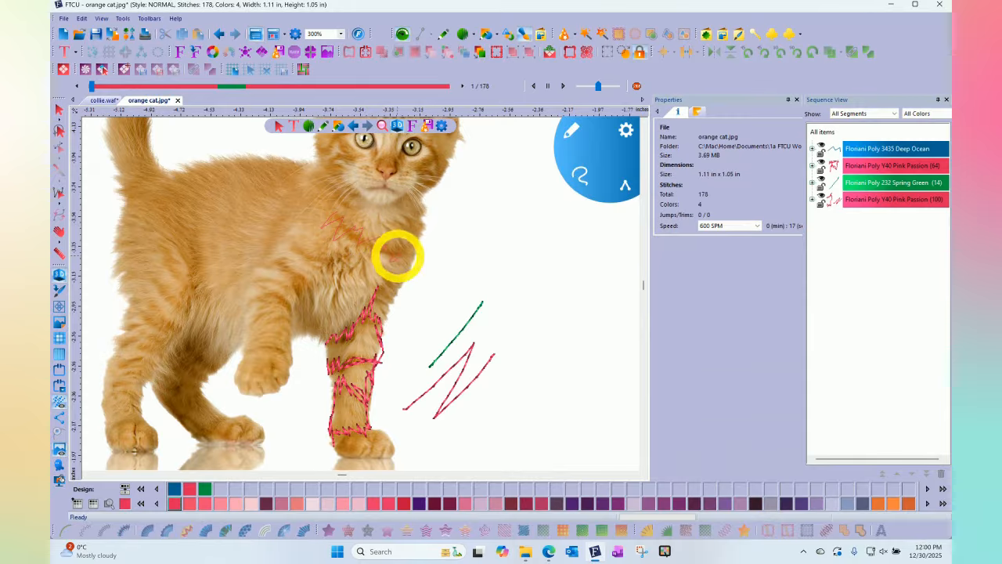
left_click_drag(398, 256, 400, 254)
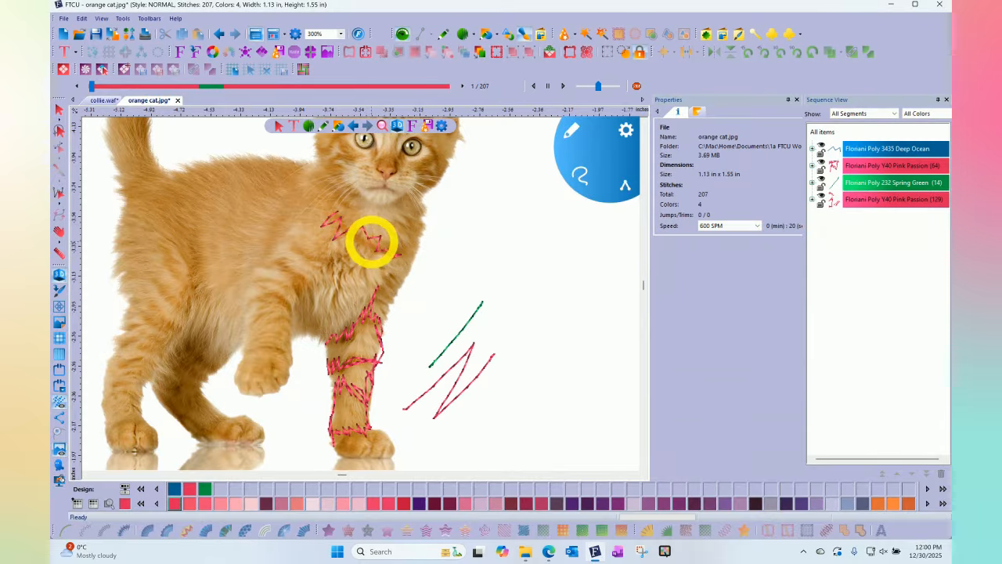
Examine the sketched fur lines on the whole cat, and the detail of its eyes and face at up to 1600% magnification
left_click(340, 34)
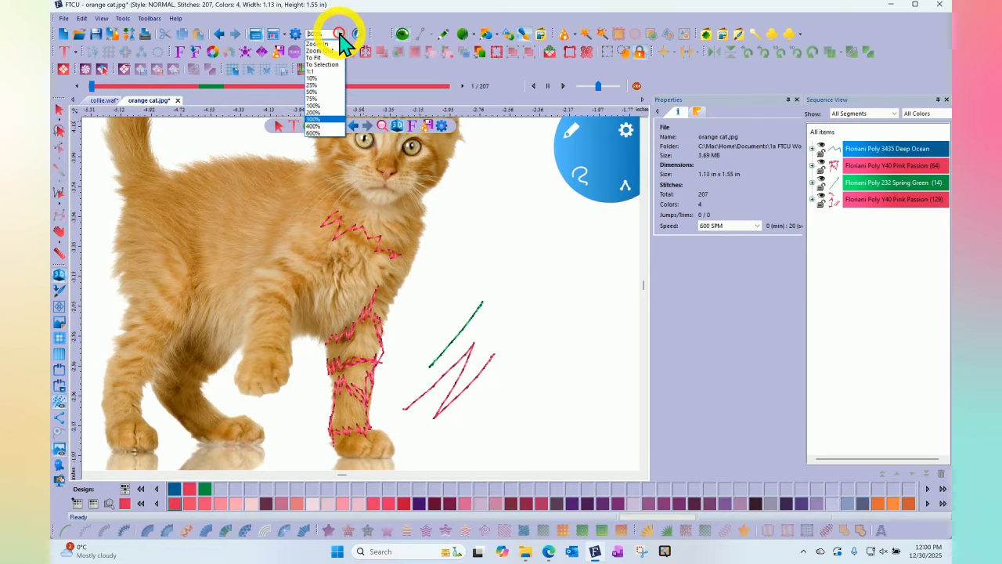
left_click(315, 105)
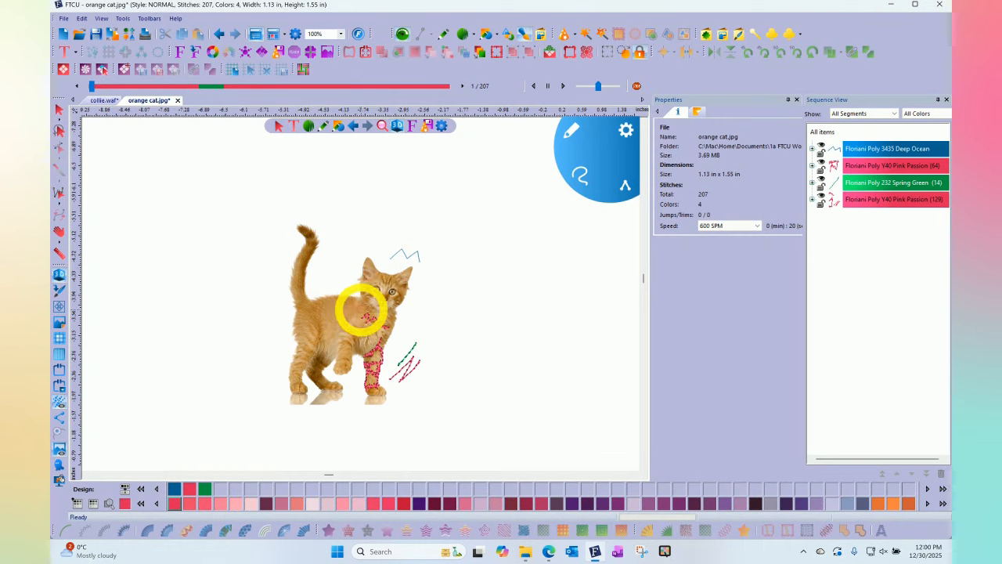
scroll(383, 288, "up", 2)
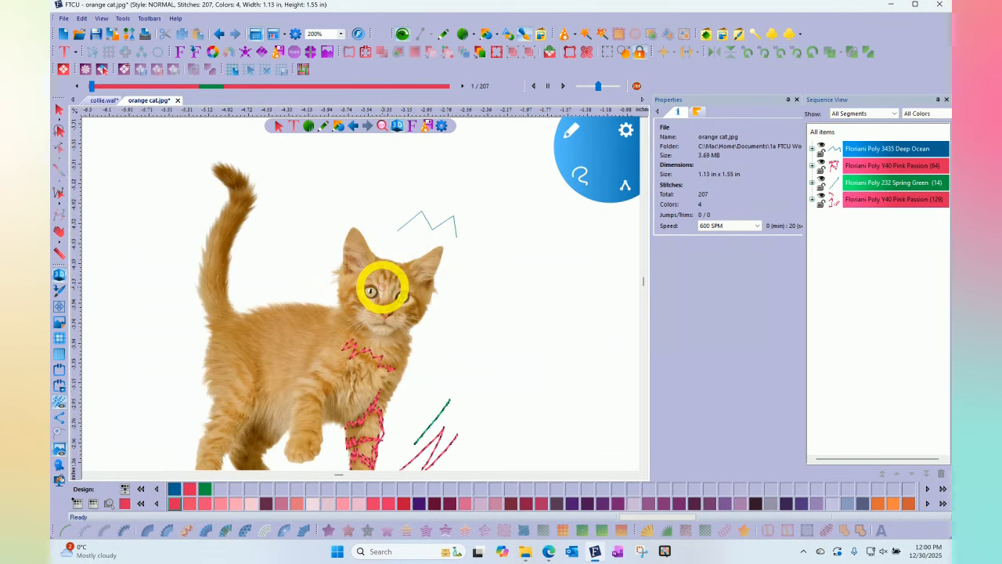
scroll(378, 286, "down", 1)
scroll(382, 300, "up", 1)
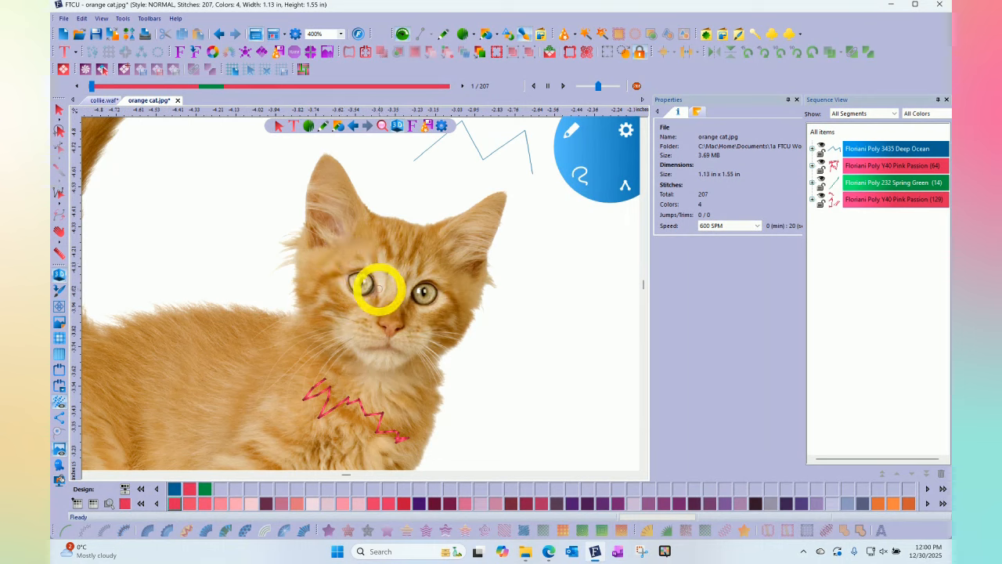
scroll(379, 286, "up", 2)
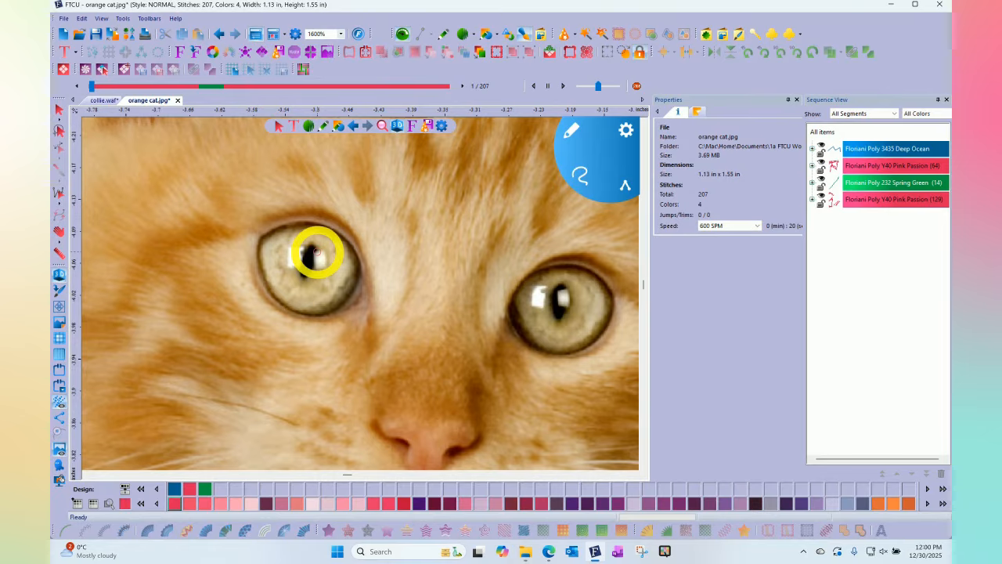
scroll(316, 253, "down", 1)
scroll(315, 253, "down", 1)
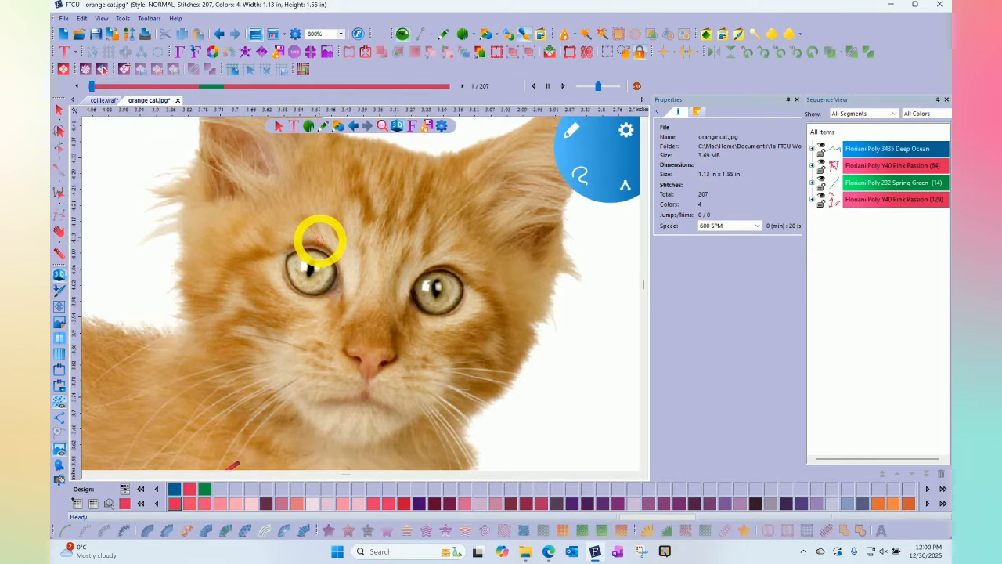
scroll(319, 240, "down", 3)
scroll(319, 240, "up", 3)
scroll(320, 240, "down", 2)
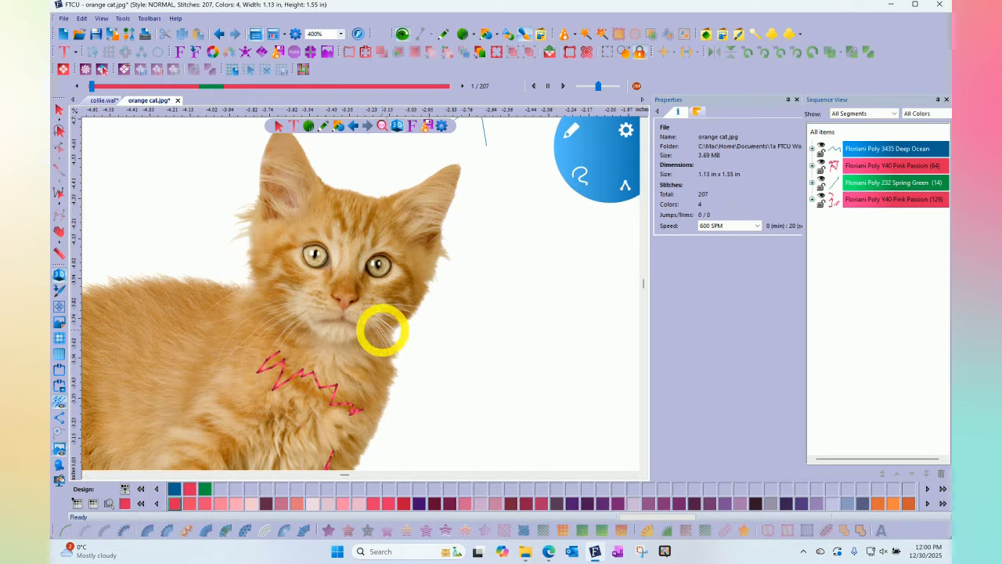
Outline the cat's eye nearer its back with an angular Medium Purple freehand line using the Sketchbook pencil brush
left_click(266, 503)
left_click(572, 127)
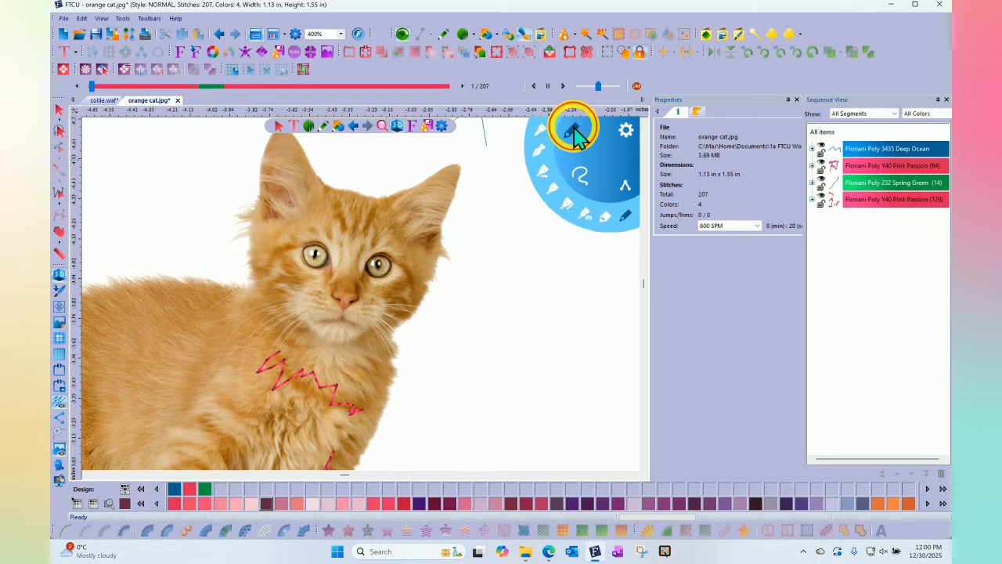
left_click(625, 218)
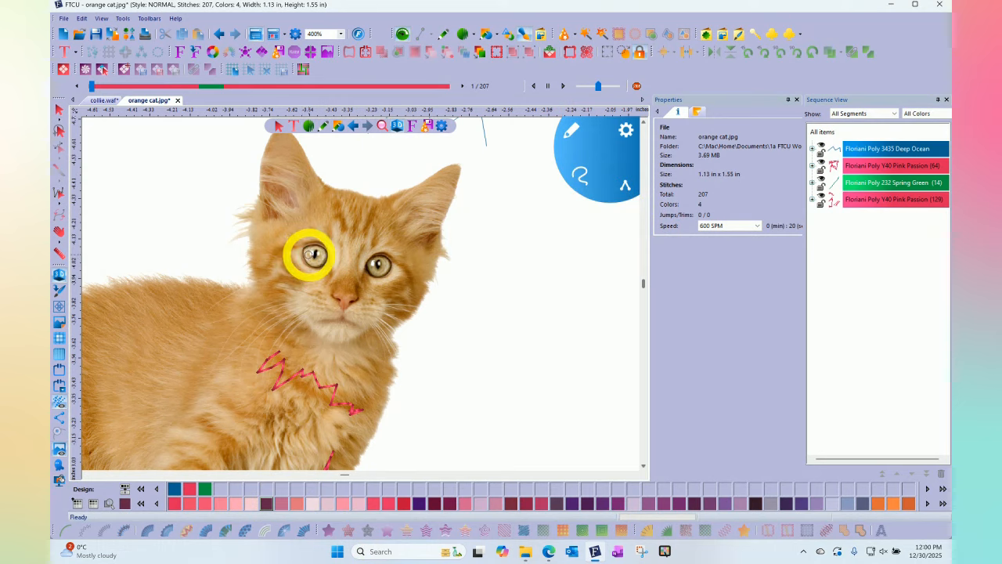
left_click(313, 255)
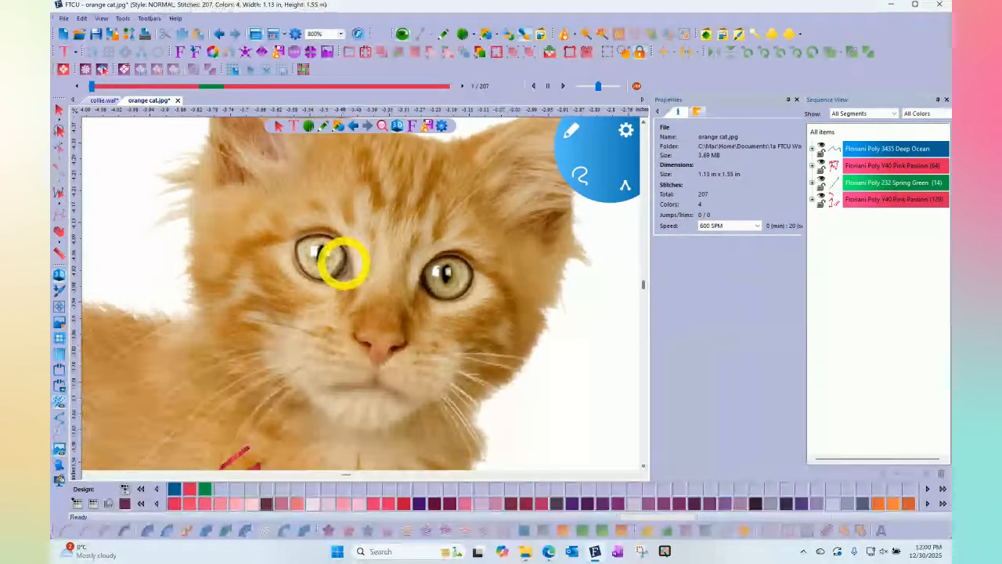
mouse_move(343, 264)
left_mouse_down()
mouse_move(313, 282)
mouse_move(298, 268)
mouse_move(293, 238)
mouse_move(340, 245)
mouse_move(347, 262)
mouse_move(324, 279)
mouse_move(304, 275)
mouse_move(294, 235)
mouse_move(340, 244)
mouse_move(346, 270)
left_mouse_up()
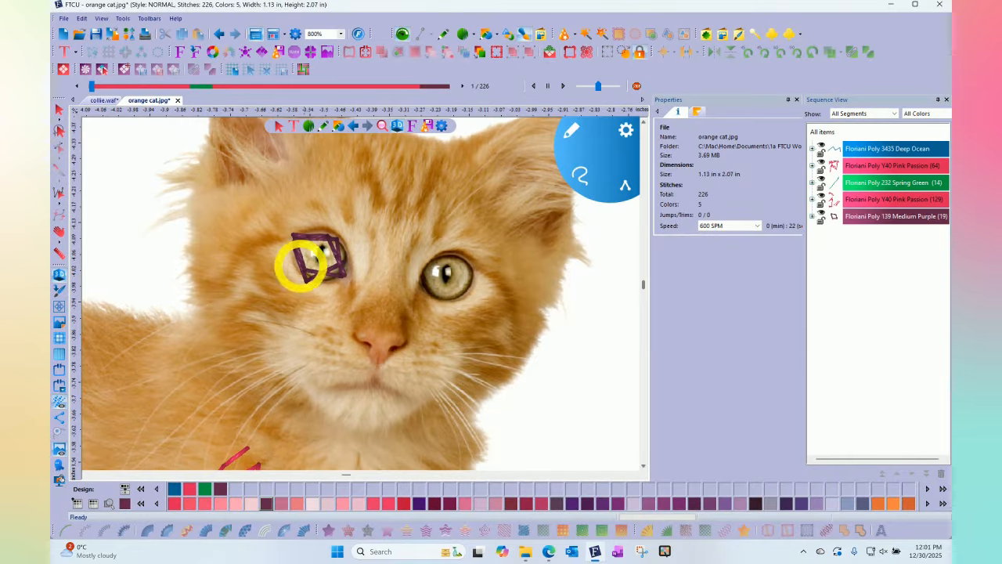
scroll(391, 289, "down", 2)
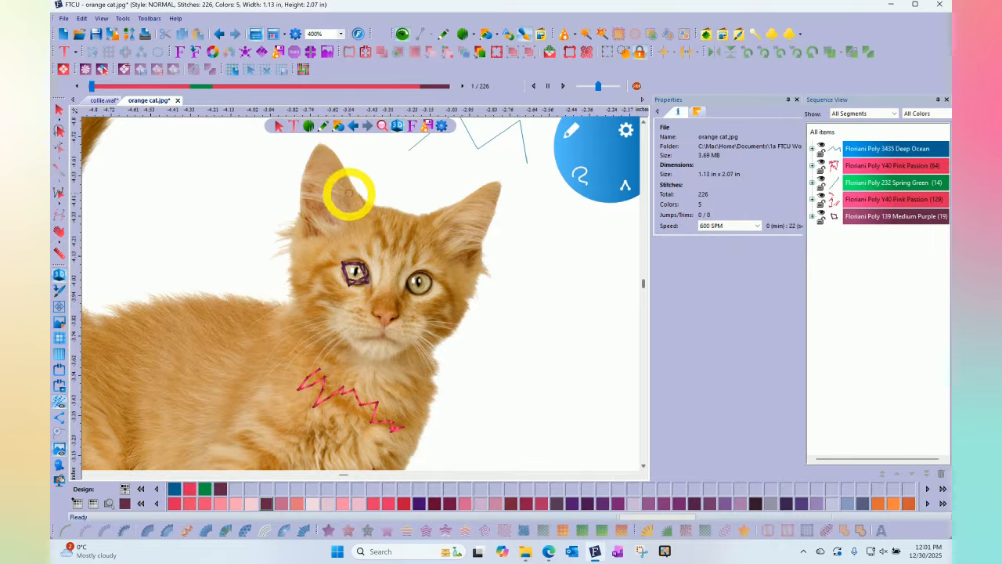
Draw a freehand Pen artwork zigzag about 0.56 in wide across the cat's forehead above the eyes and convert it to a run stitch
left_click(523, 40)
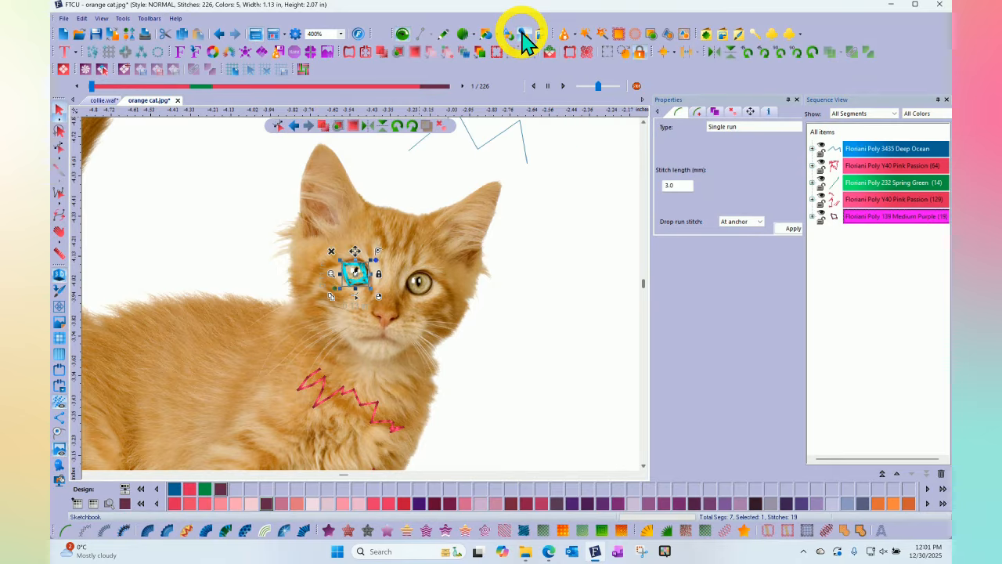
left_click(444, 37)
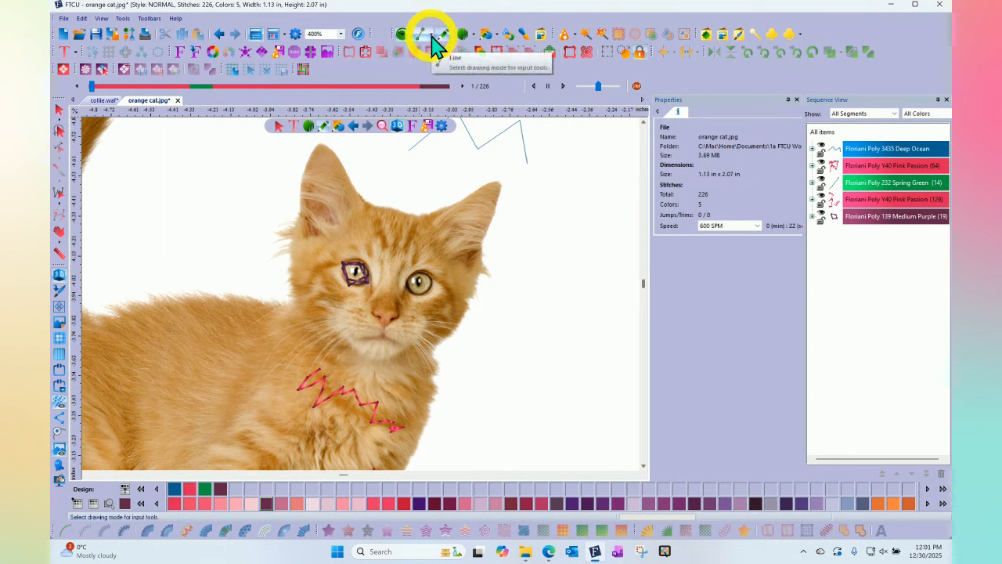
left_click(429, 36)
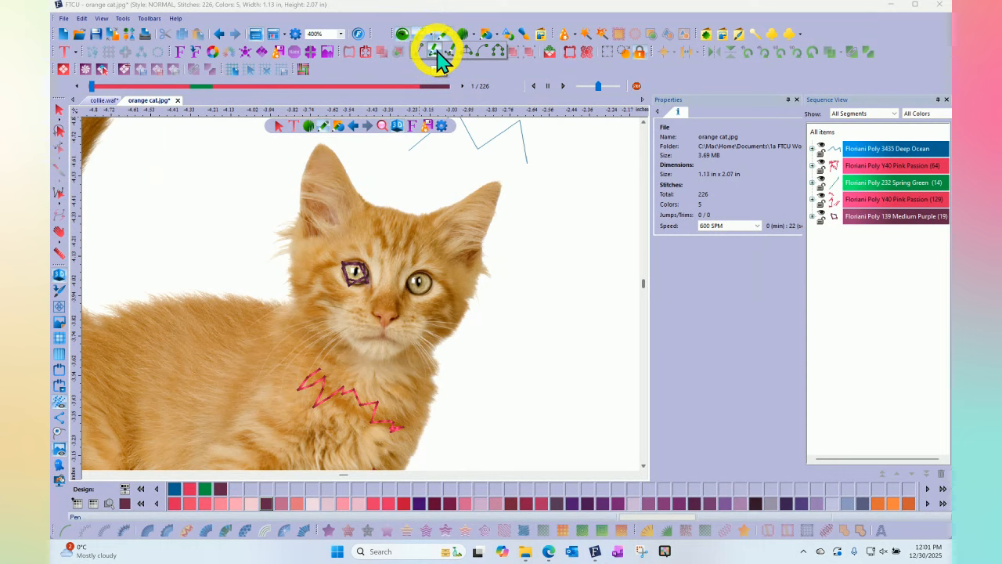
left_click(436, 53)
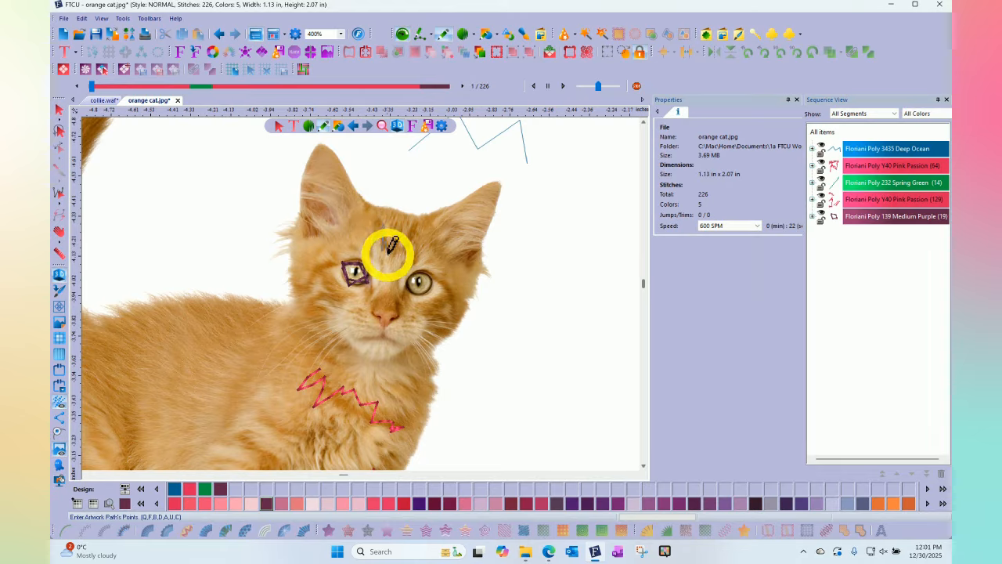
mouse_move(389, 251)
left_mouse_down()
mouse_move(416, 225)
mouse_move(409, 261)
mouse_move(451, 244)
mouse_move(463, 258)
mouse_move(485, 241)
mouse_move(467, 274)
left_mouse_up()
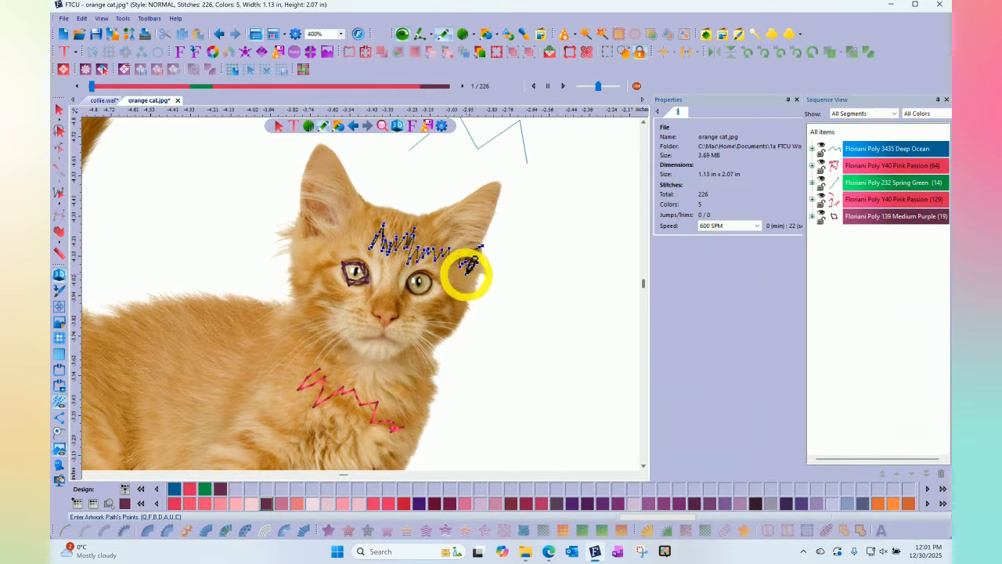
key("Return")
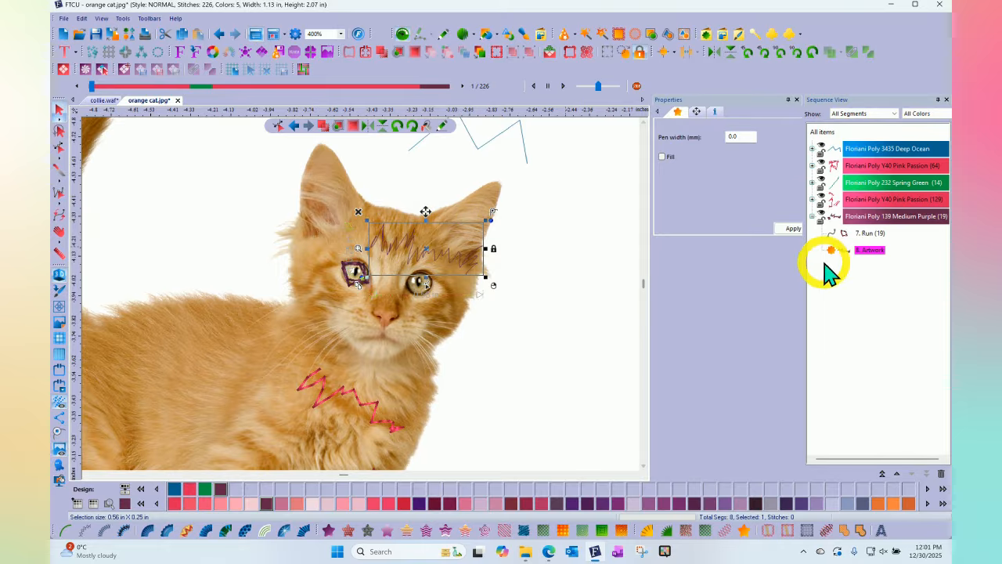
left_click(66, 531)
left_click(570, 275)
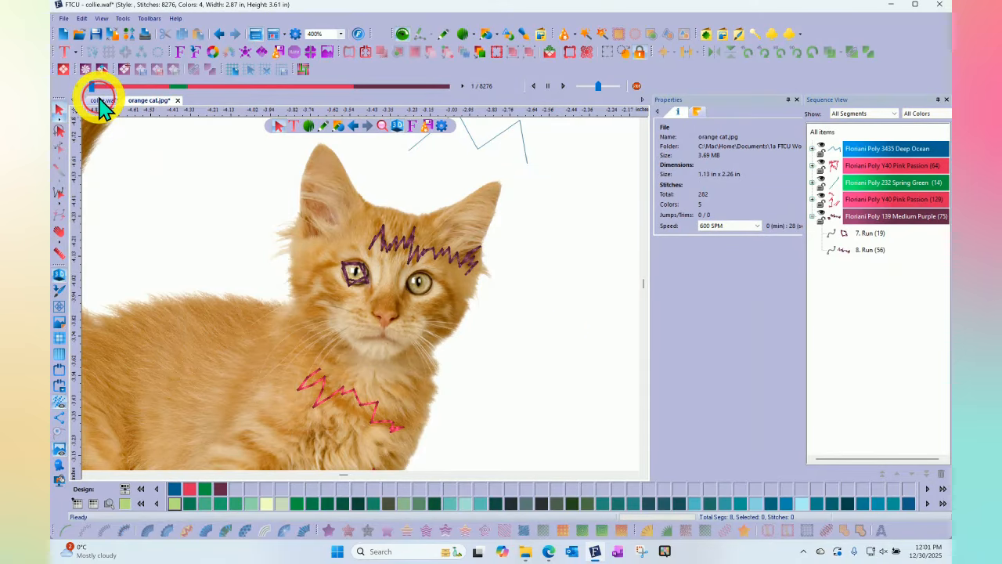
Examine the finished collie design's face and fur stitching at 600% and 300% magnification, with and without the backdrop image
left_click(101, 101)
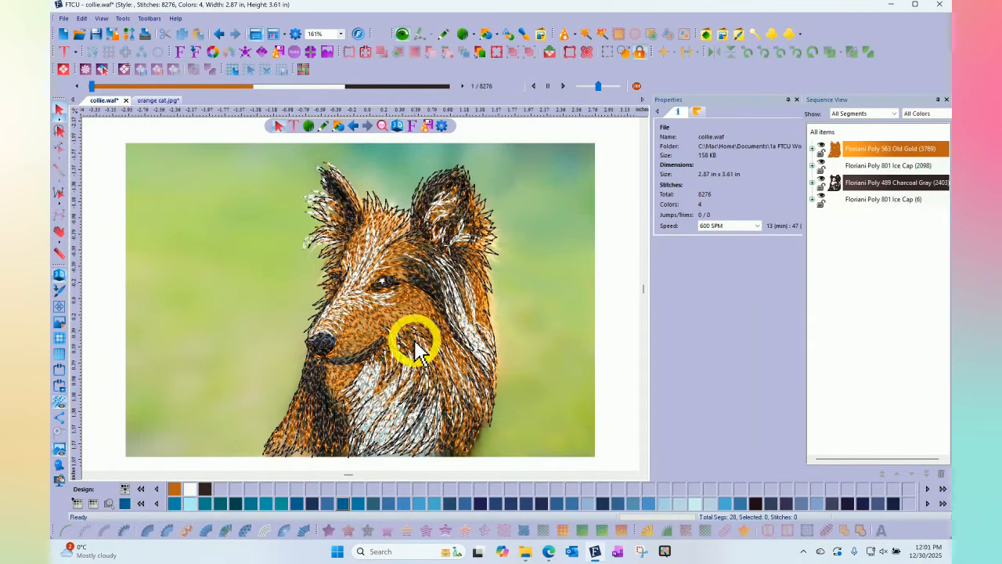
left_click(340, 34)
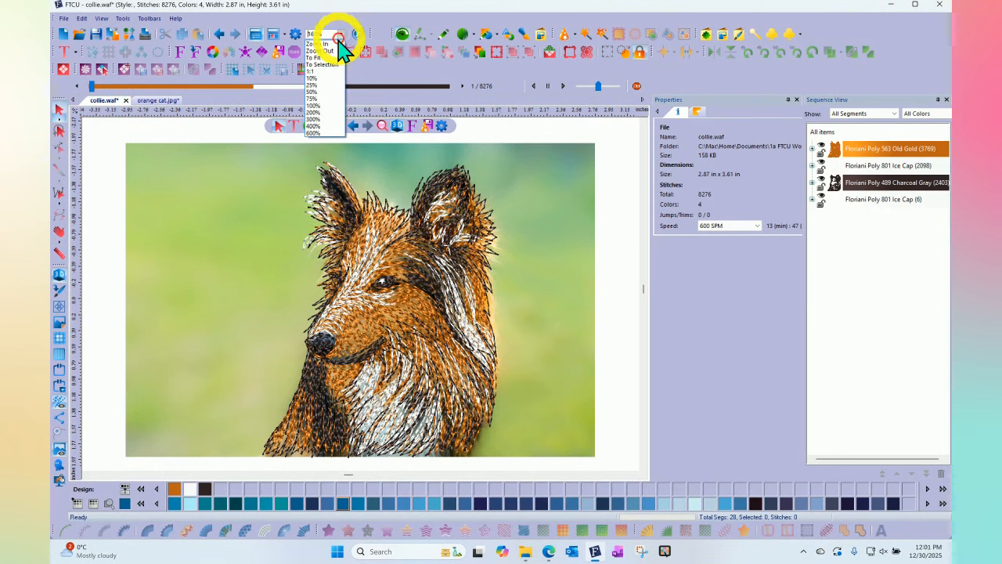
left_click(313, 133)
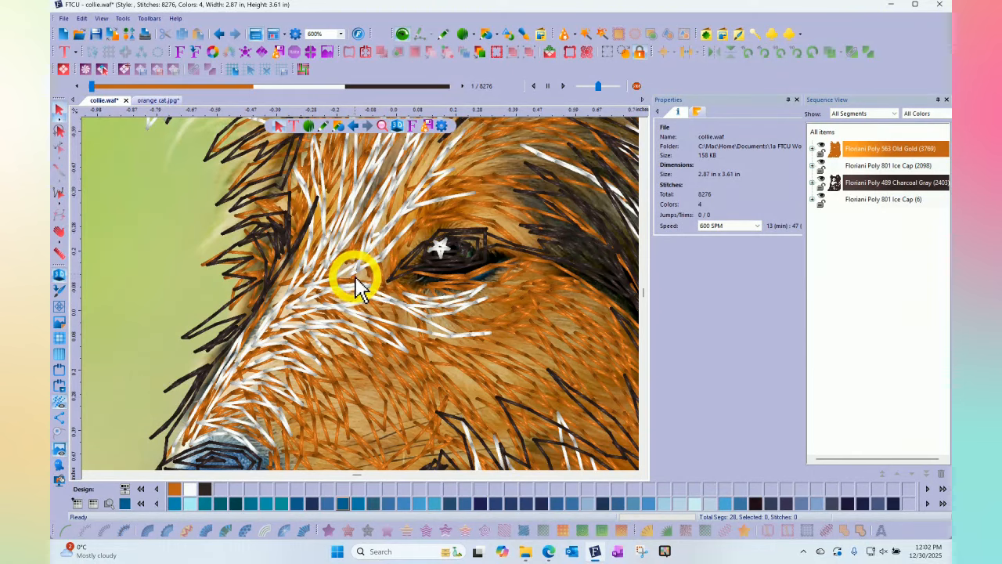
scroll(358, 281, "down", 2)
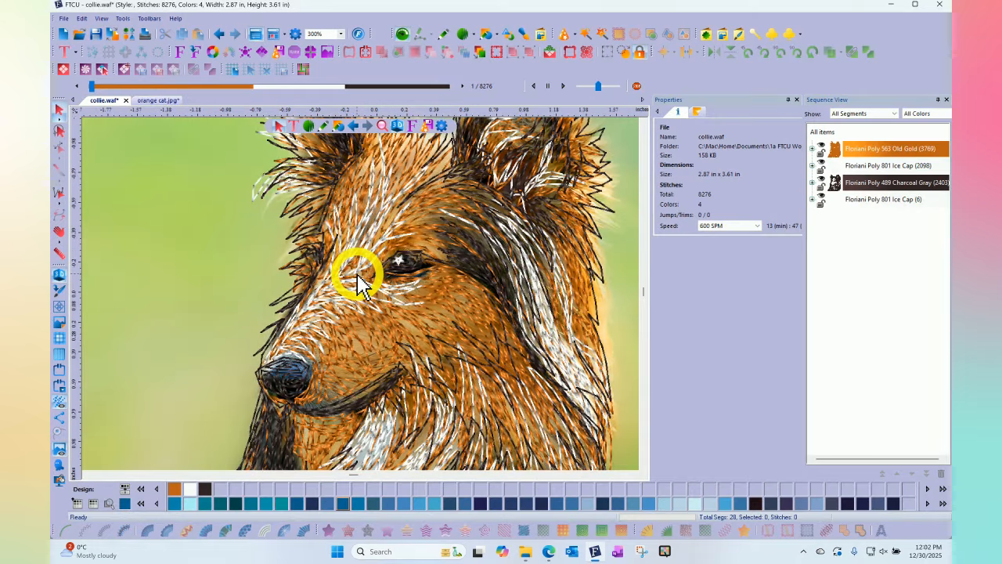
left_click(60, 452)
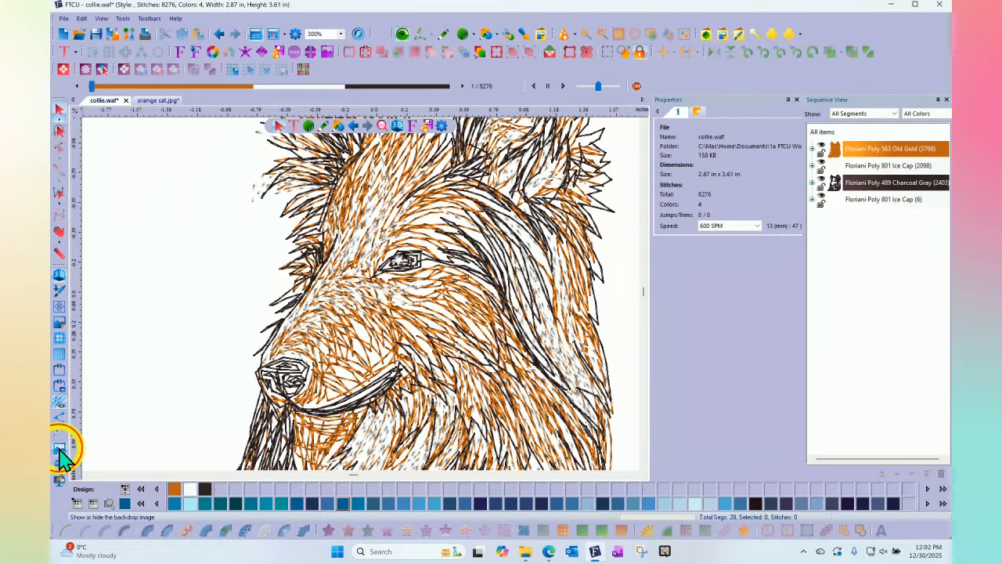
left_click(59, 452)
scroll(397, 252, "down", 2)
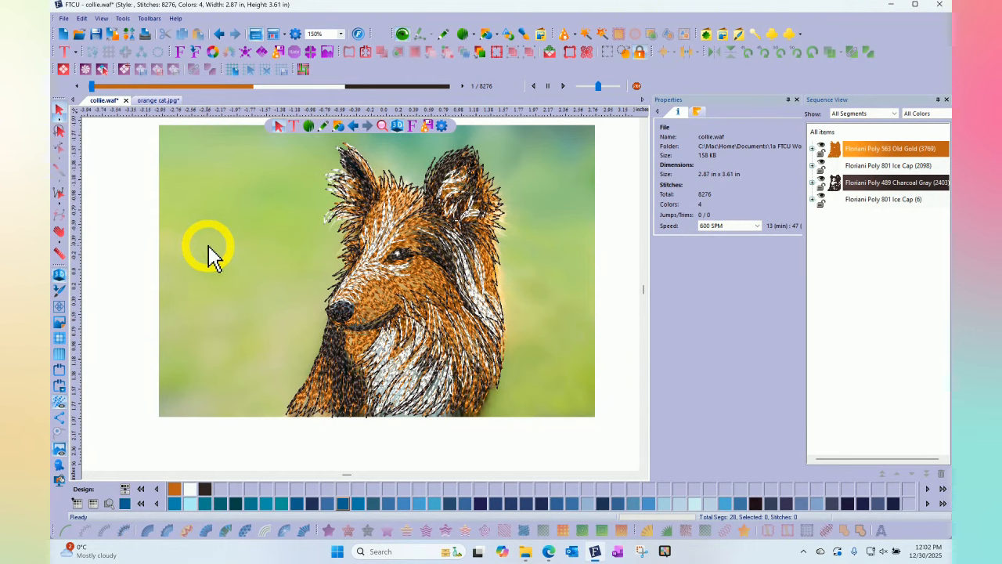
Return to the orange cat design and sketch curved Cape Green whiskers on the cheek below the outlined eye with the Sketchbook pencil brush
left_click(155, 102)
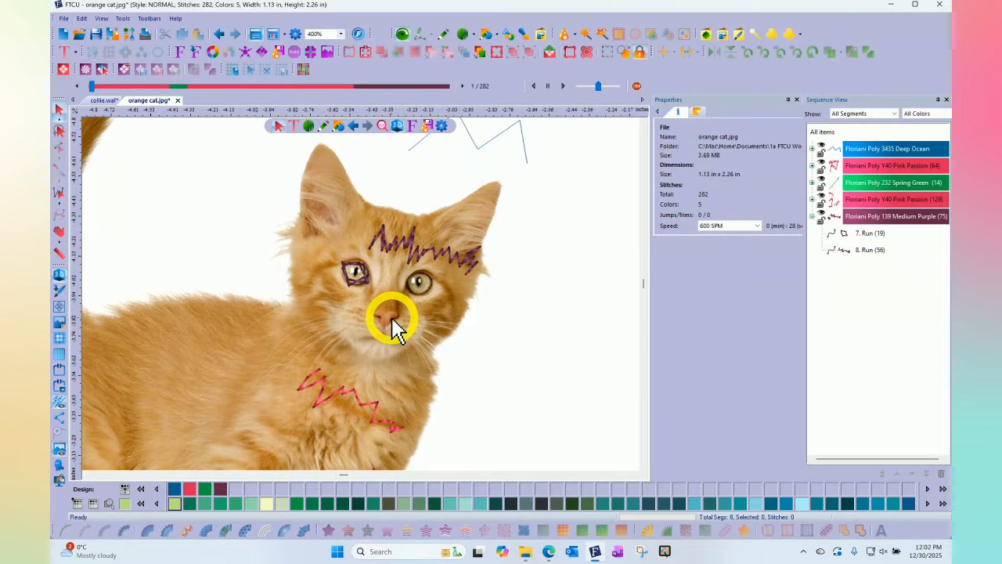
scroll(377, 333, "down", 2)
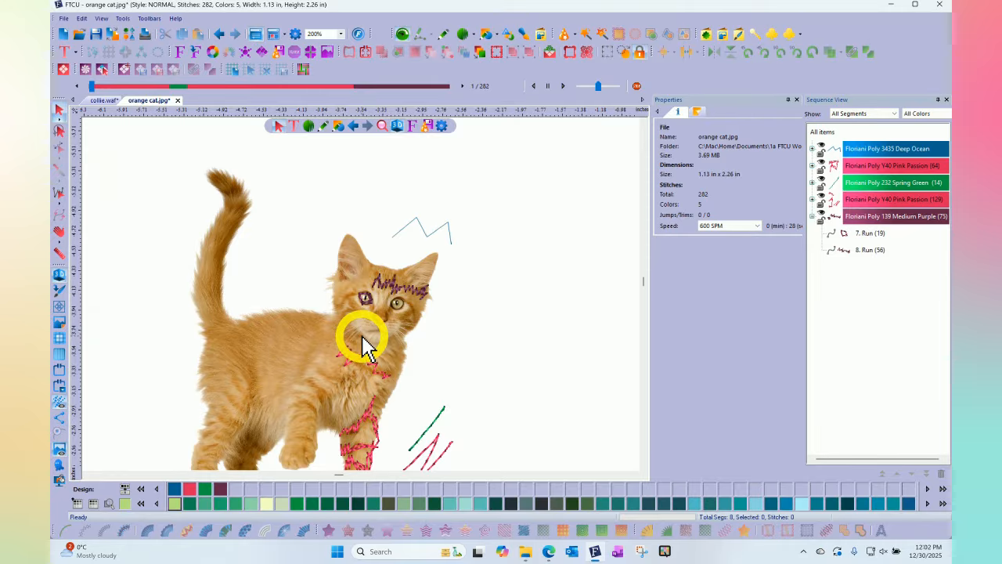
scroll(363, 338, "up", 2)
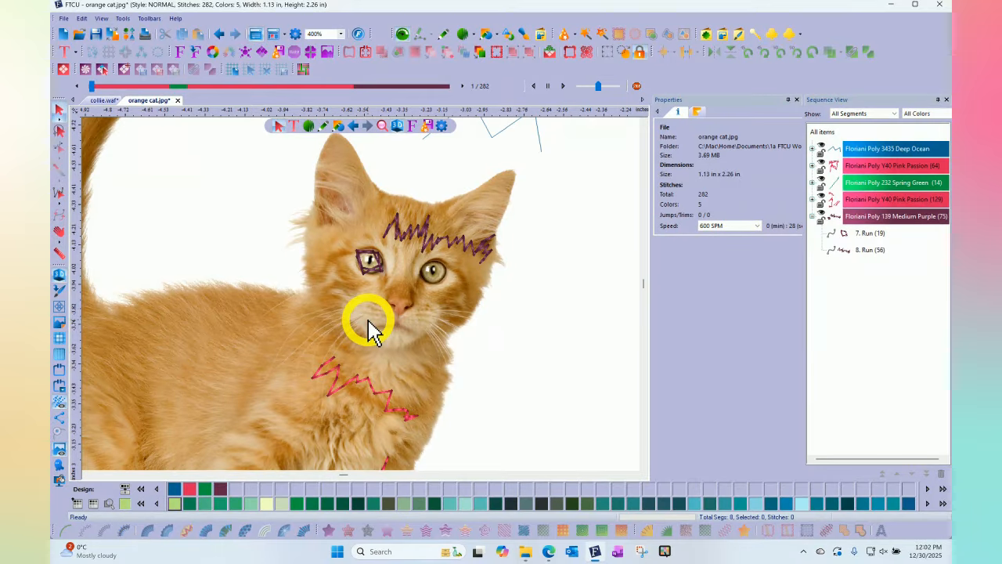
scroll(370, 329, "up", 2)
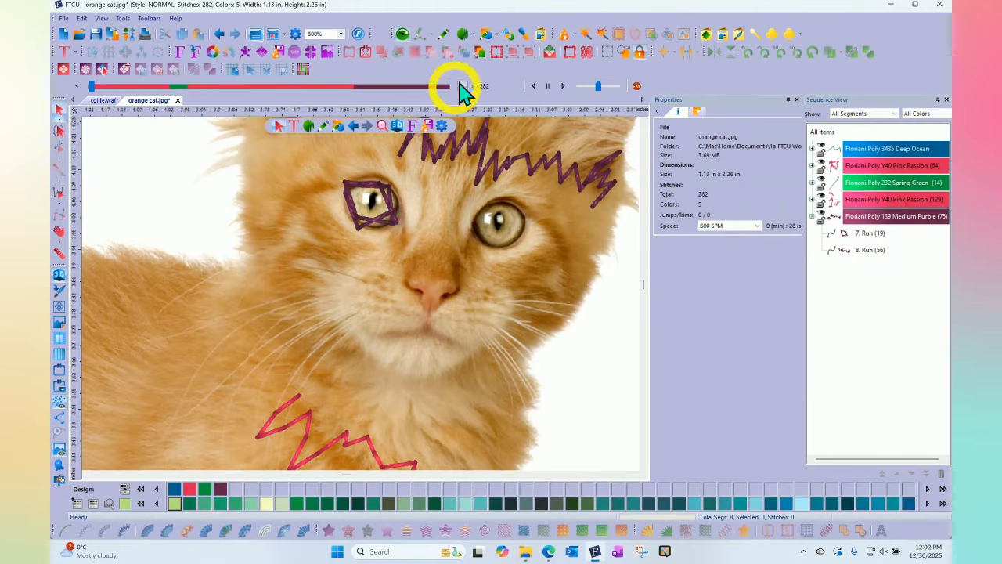
left_click(528, 34)
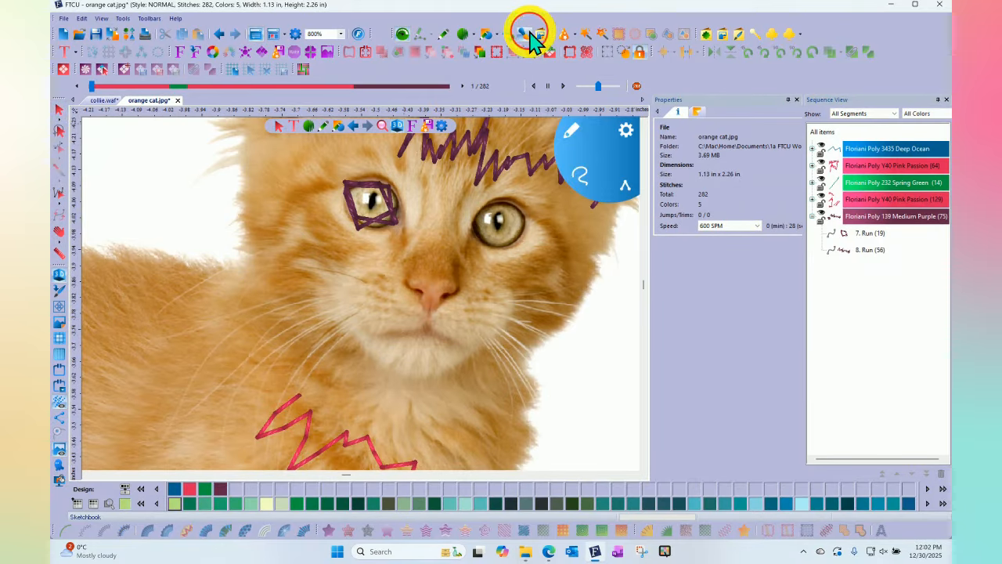
left_click(570, 130)
left_click(626, 216)
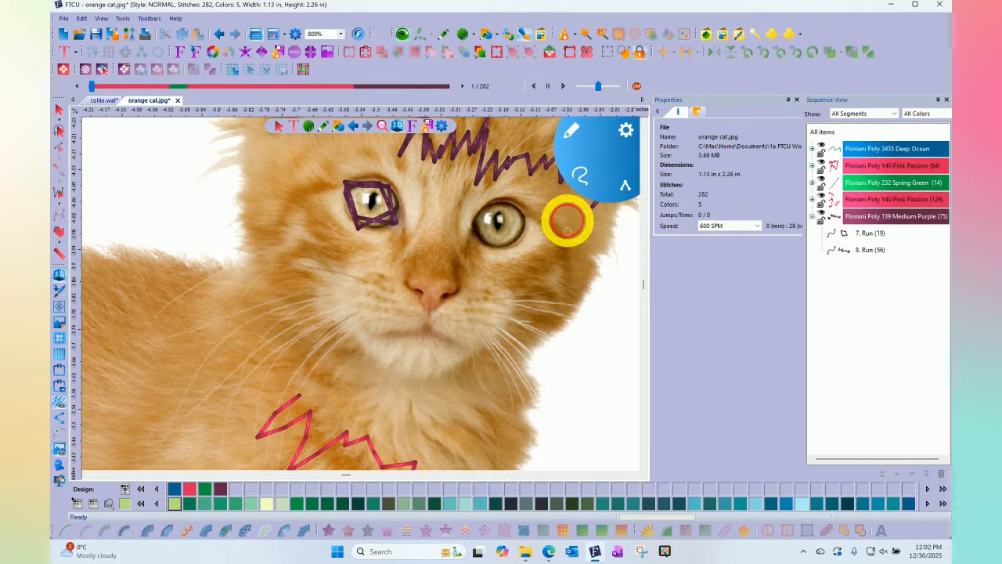
mouse_move(376, 284)
left_mouse_down()
mouse_move(258, 259)
mouse_move(177, 290)
mouse_move(157, 310)
mouse_move(195, 273)
mouse_move(249, 258)
mouse_move(299, 255)
mouse_move(383, 293)
mouse_move(241, 309)
mouse_move(161, 340)
mouse_move(384, 290)
mouse_move(319, 315)
mouse_move(196, 398)
mouse_move(383, 298)
left_mouse_up()
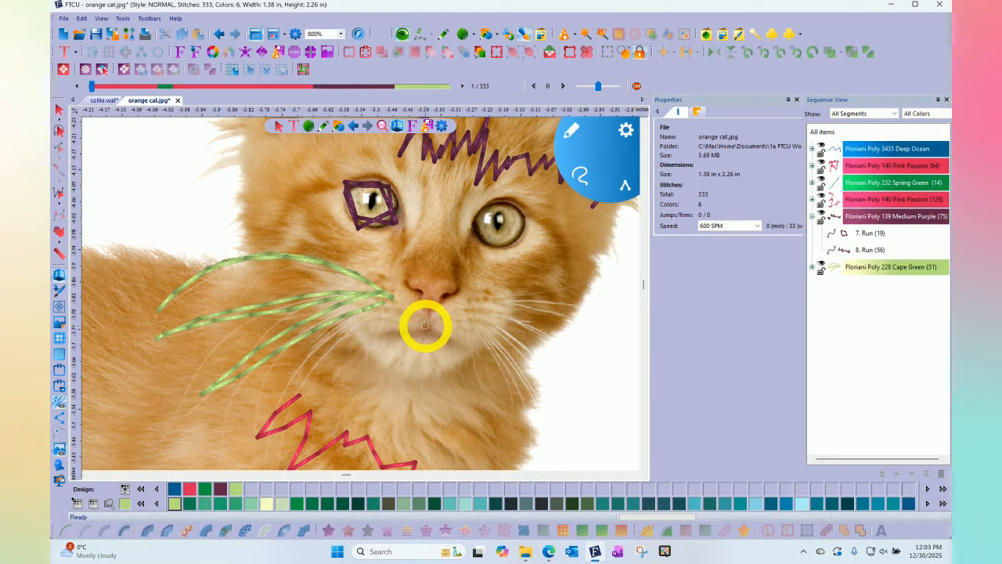
scroll(425, 325, "down", 1)
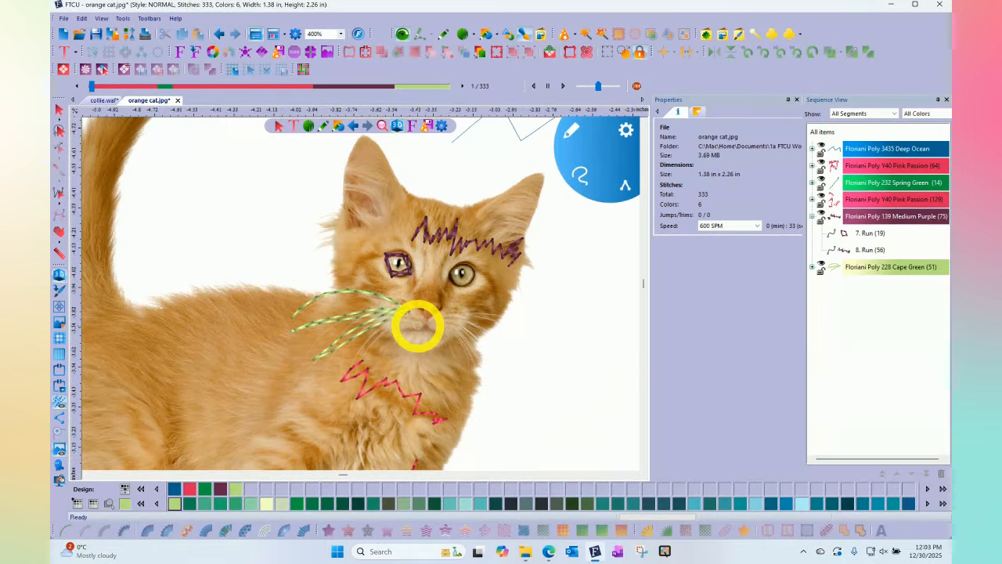